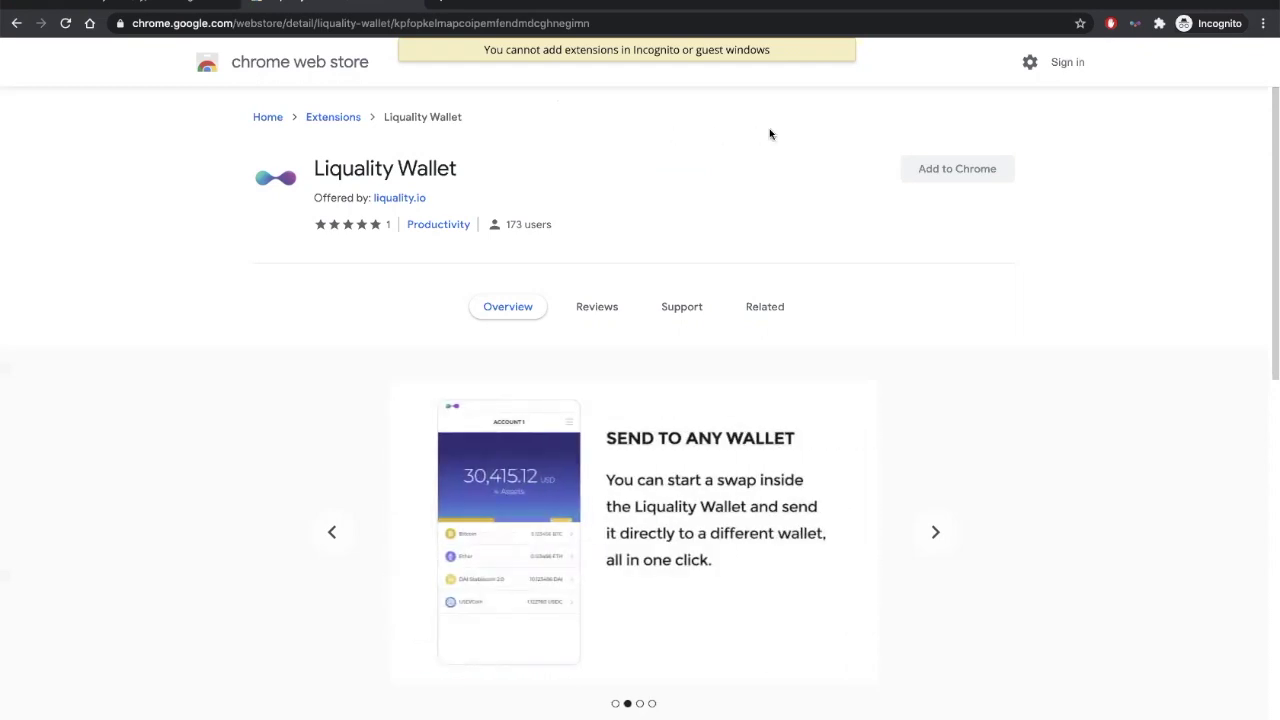
Step: Open the Liquality Wallet extension and accept the terms and privacy notice
left_click(1135, 22)
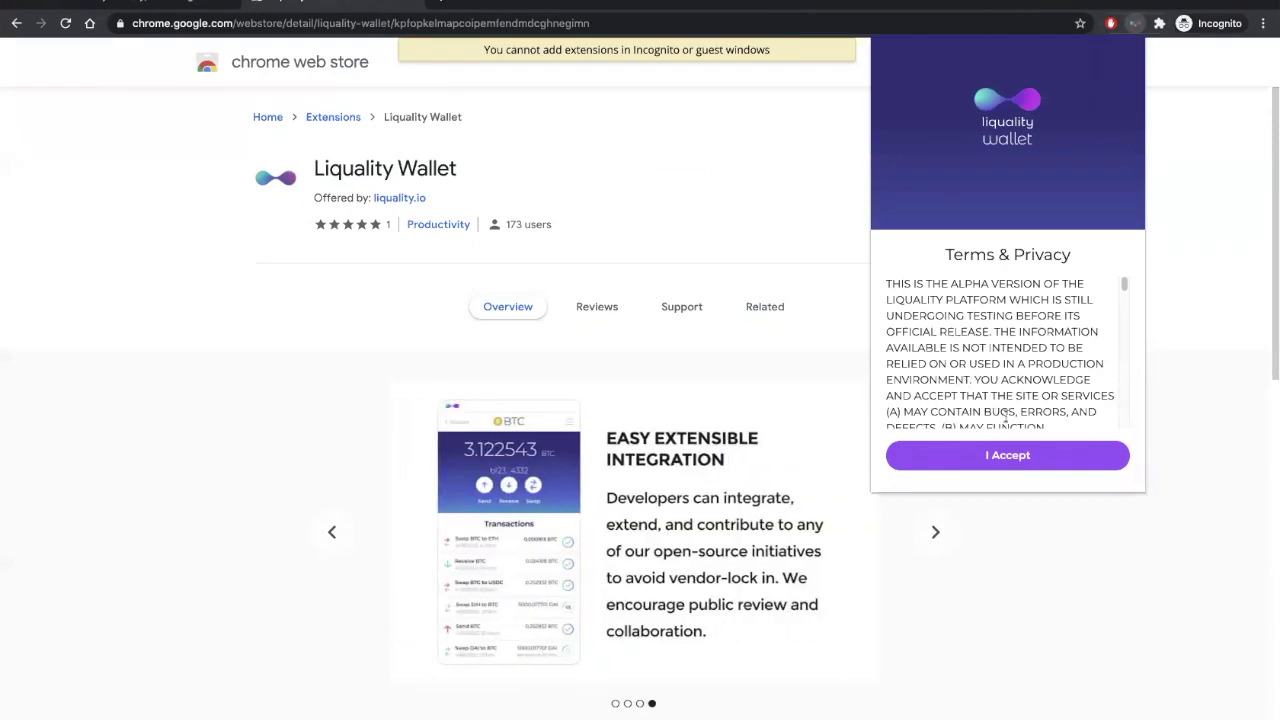
left_click(1015, 456)
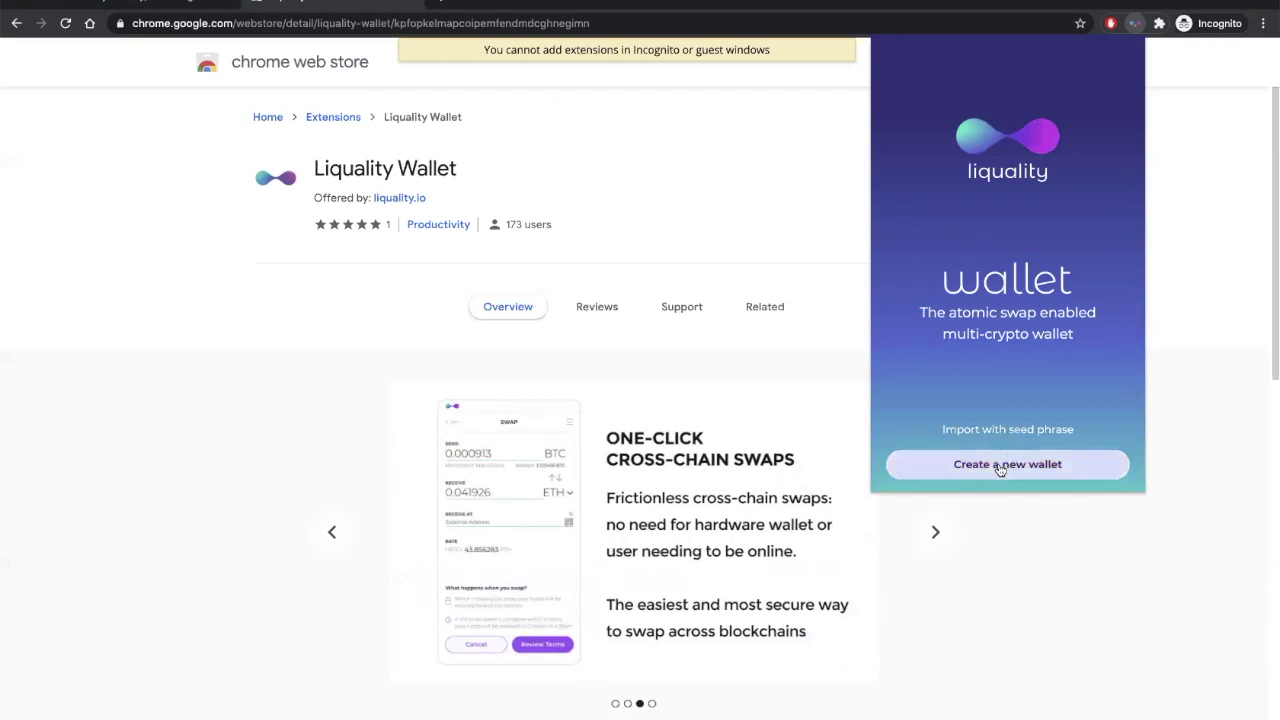
Step: Create a new wallet, entering and confirming an 8-character password
left_click(1000, 466)
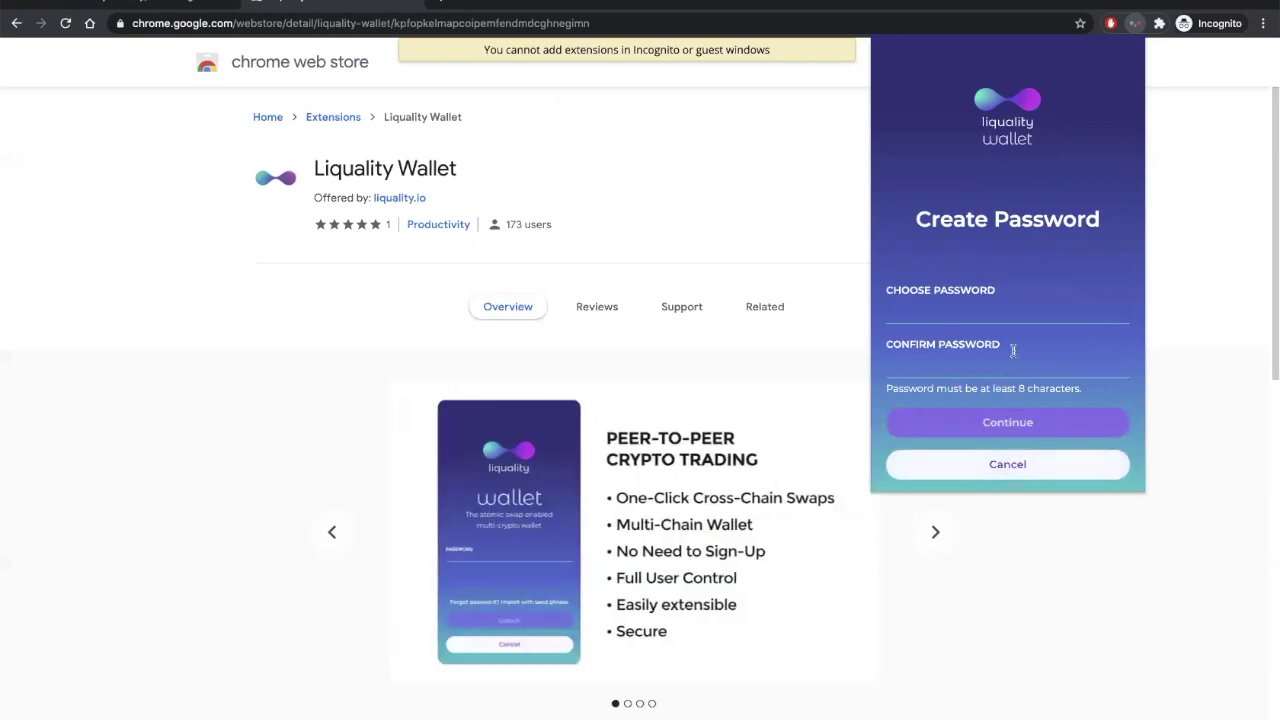
left_click(990, 311)
type("********")
left_click(965, 369)
type("********")
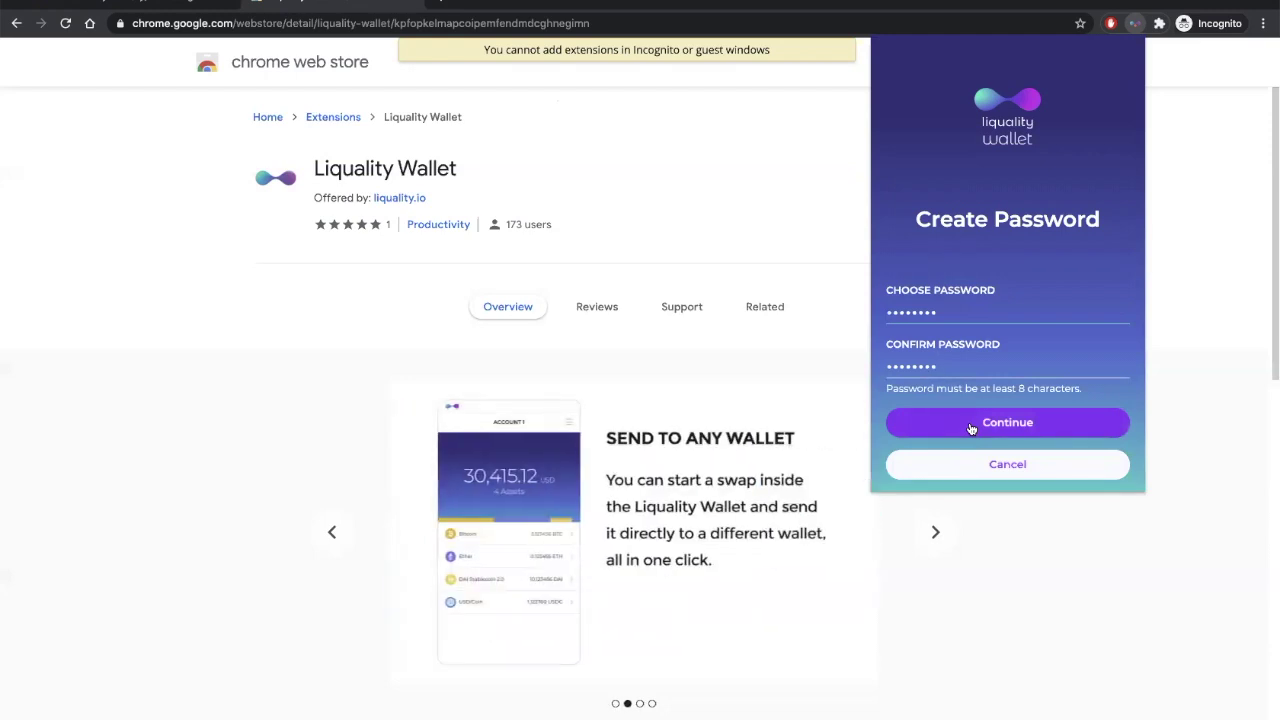
left_click(970, 428)
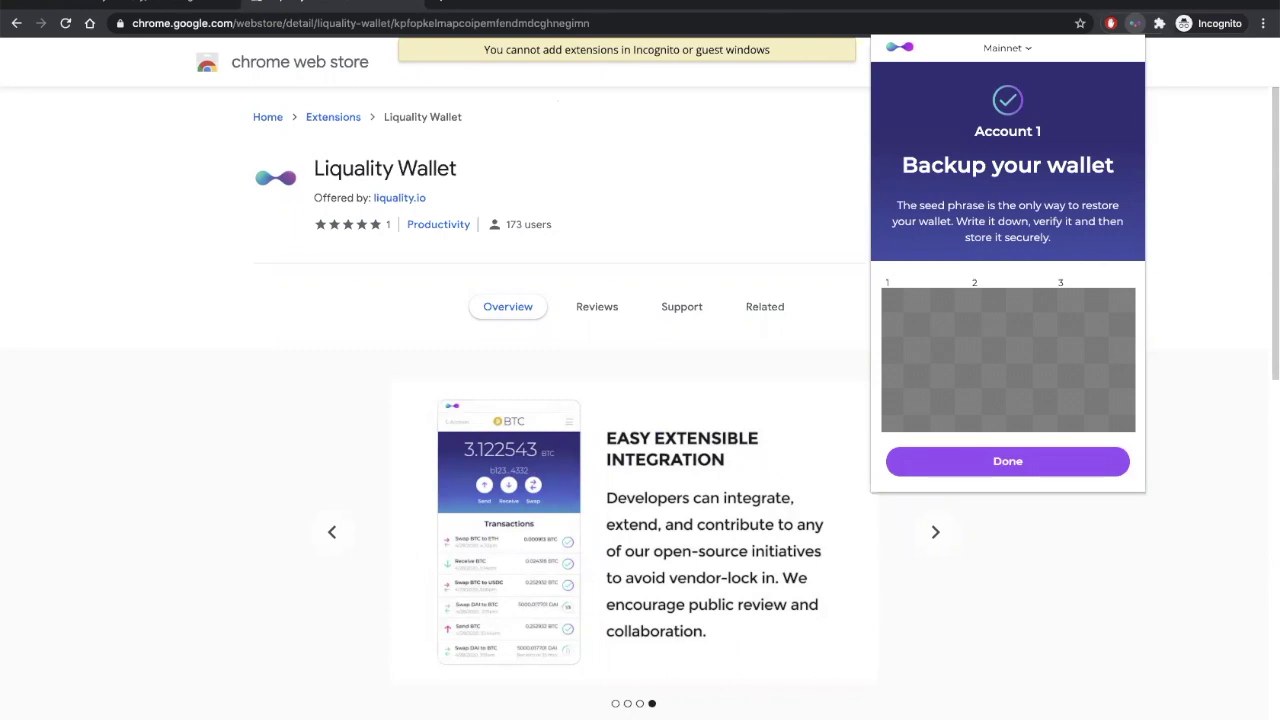
Step: Finish the seed-phrase backup, then copy the USDT receiving address from the USDT page
left_click(1010, 461)
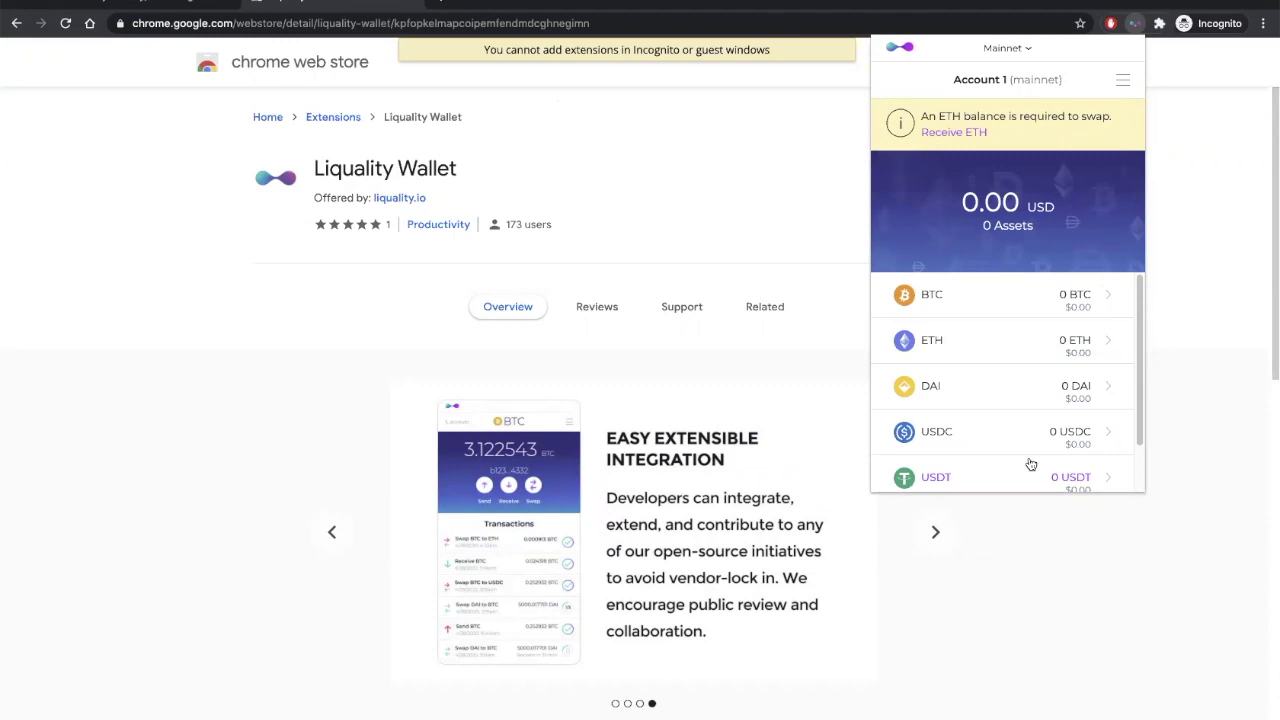
left_click(993, 478)
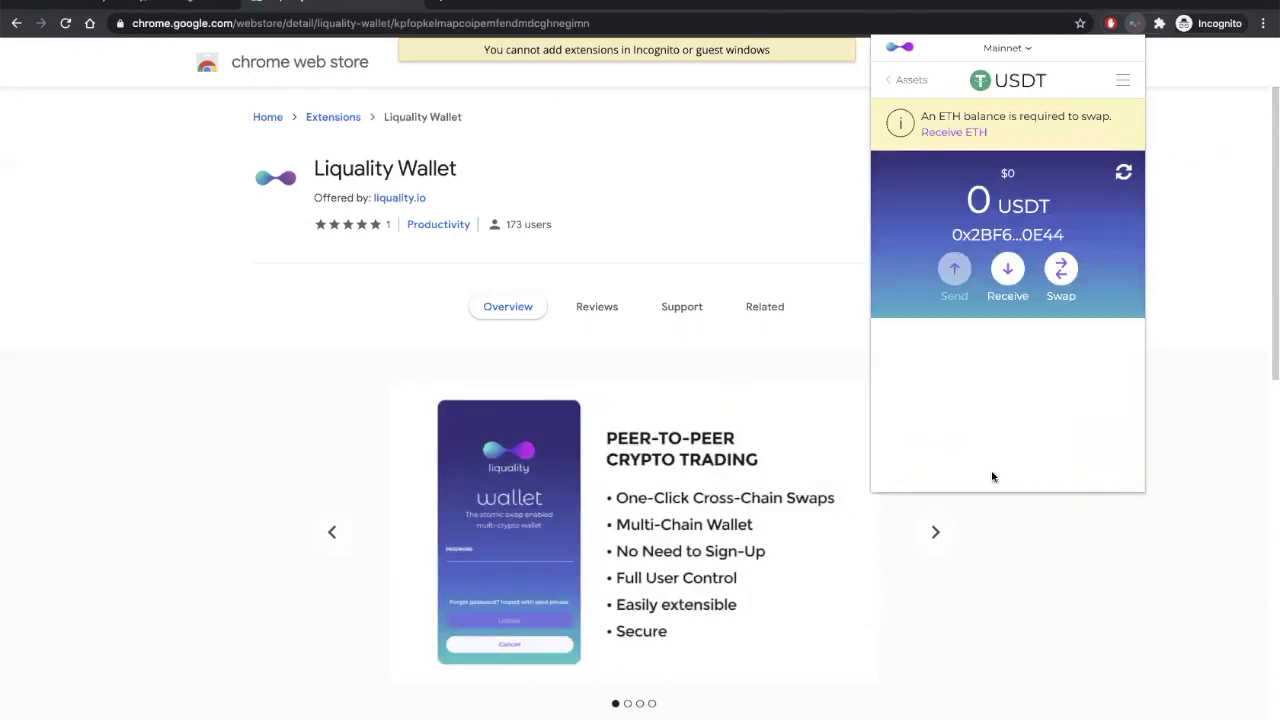
left_click(1006, 269)
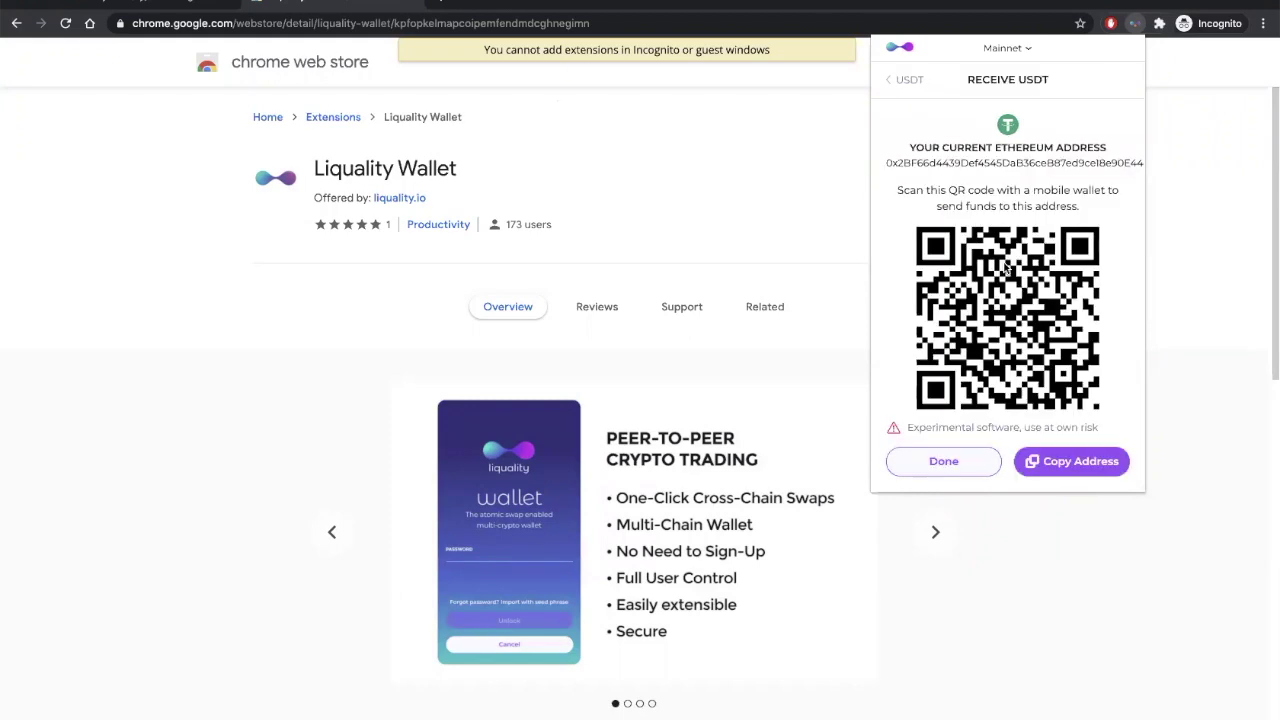
left_click(1075, 466)
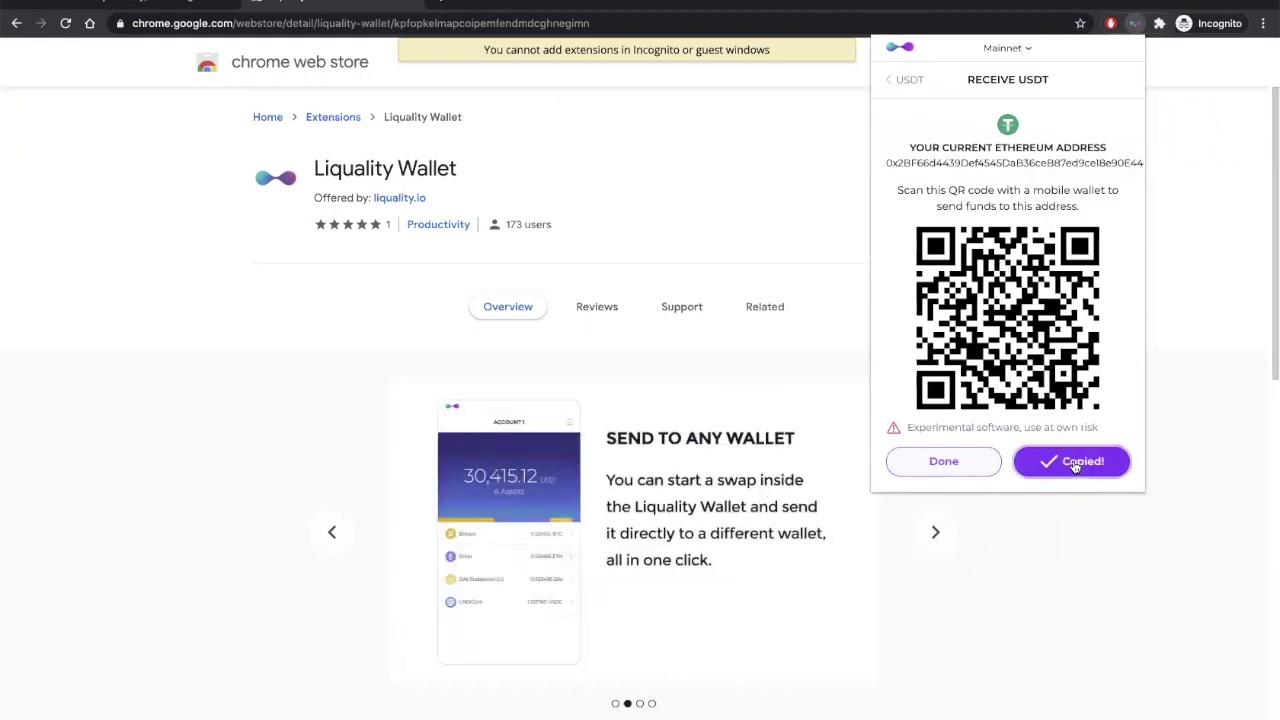
left_click(946, 464)
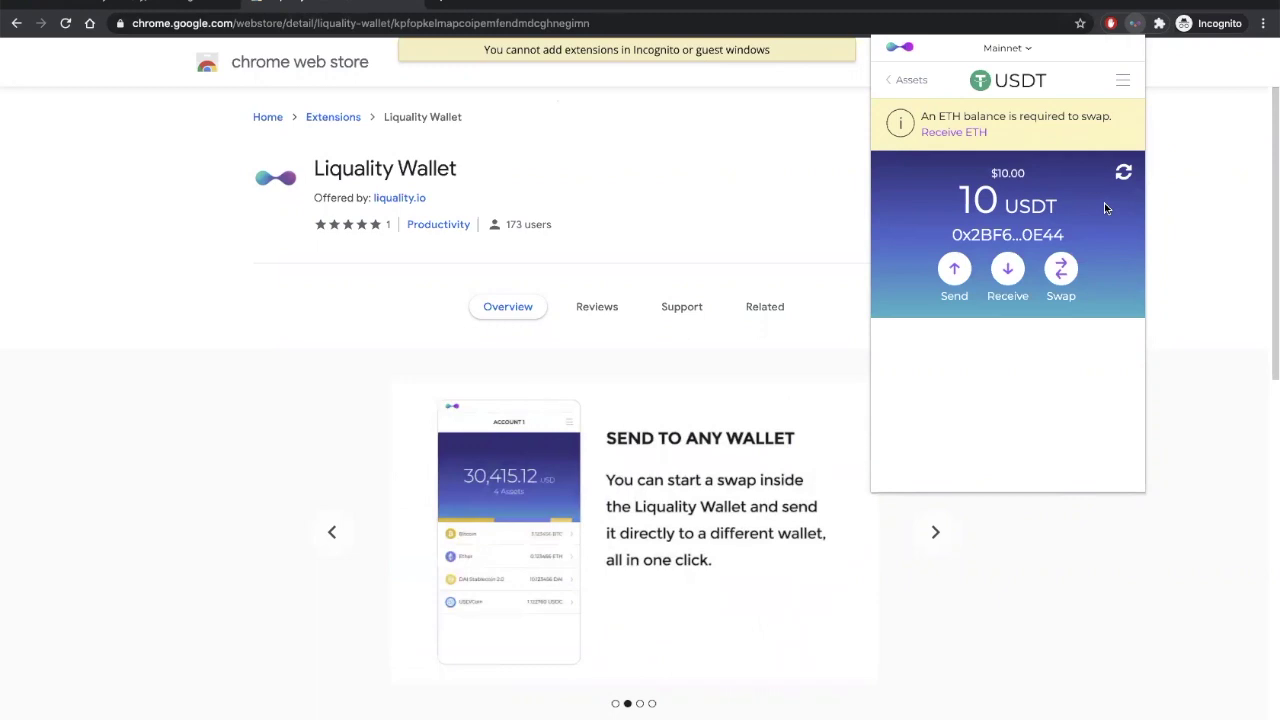
Step: Copy the ETH receiving address and return to the overview holding 0.05 ETH and 10 USDT
left_click(906, 79)
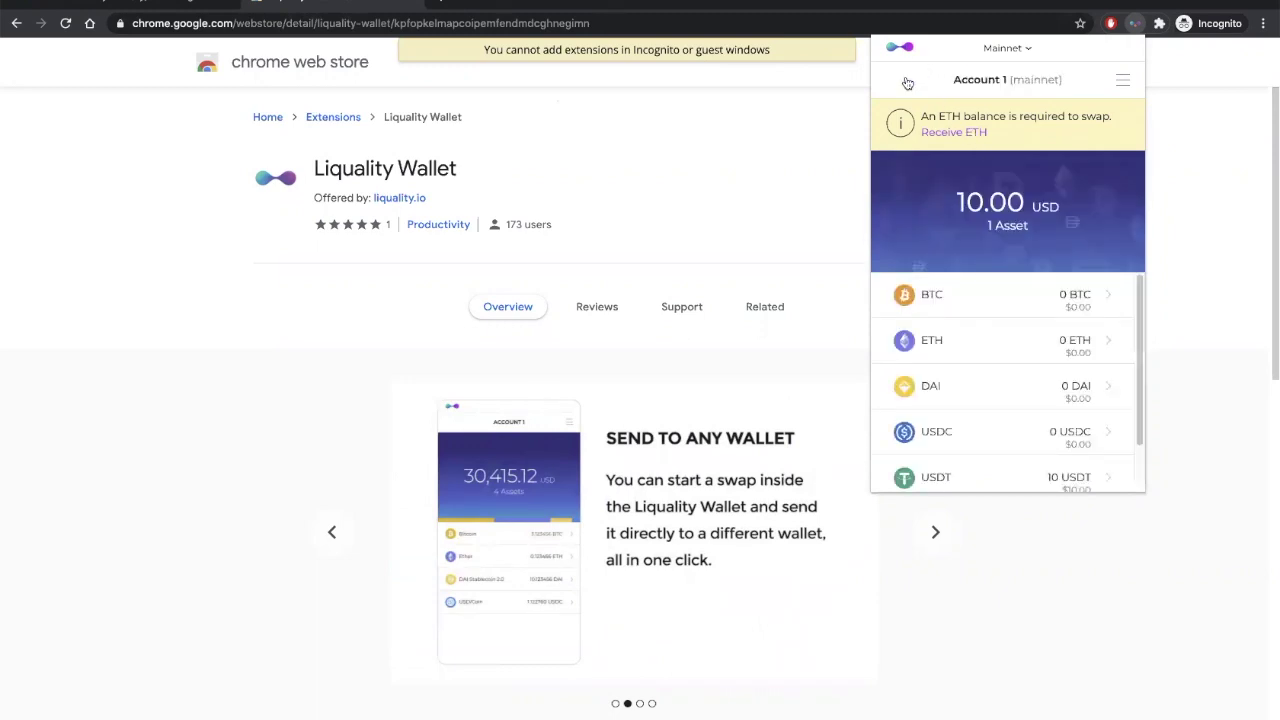
left_click(1006, 349)
left_click(1004, 290)
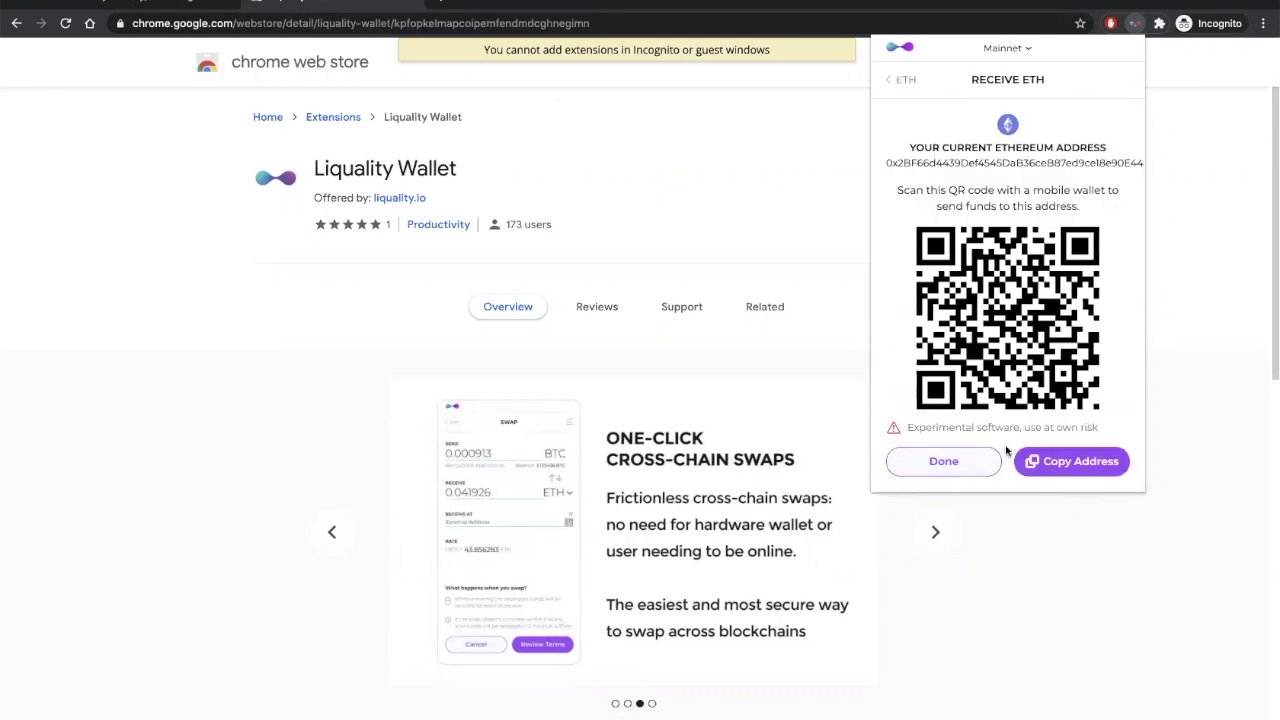
left_click(1068, 462)
left_click(943, 468)
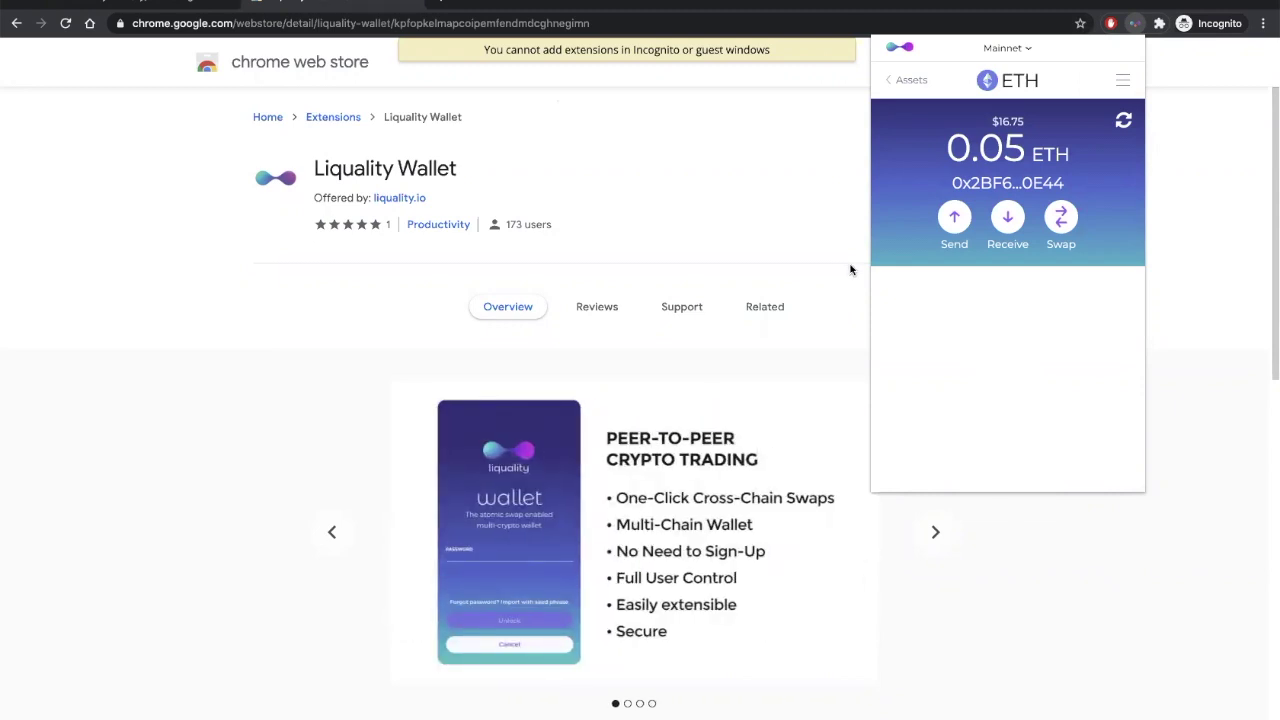
left_click(909, 84)
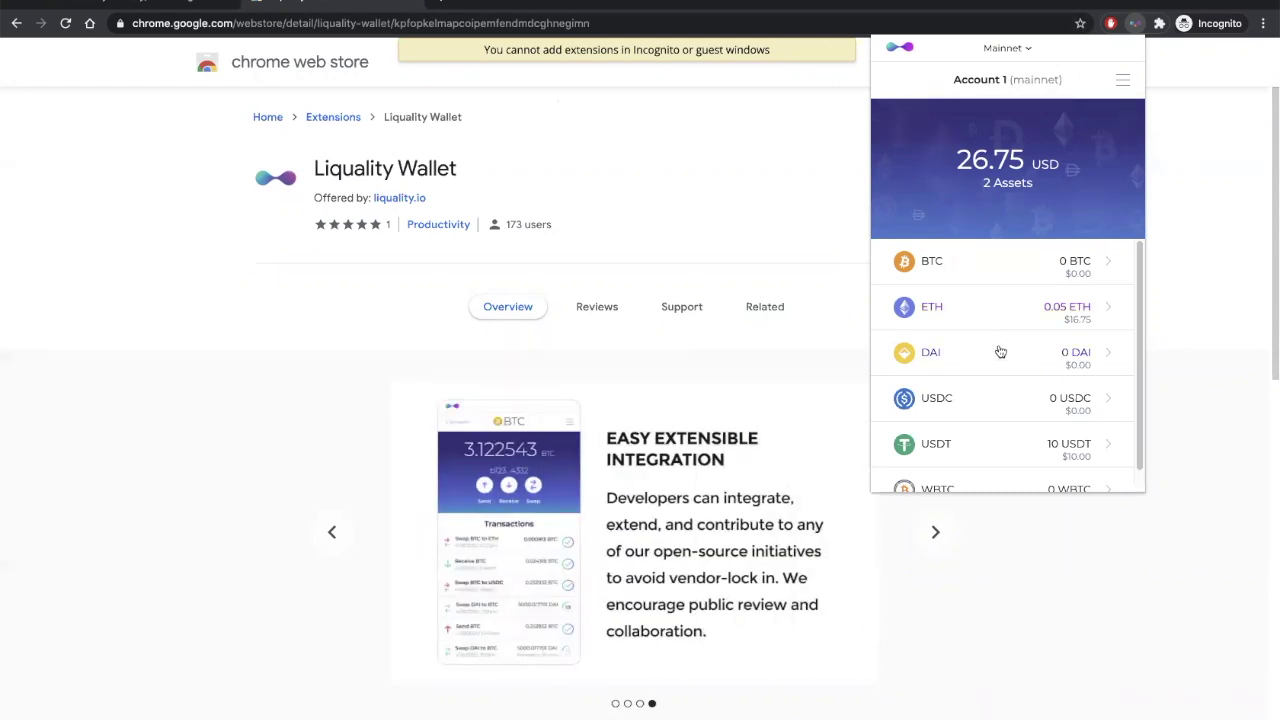
Step: Start a swap from USDT with 10 USDT to send and BTC as the asset to receive
left_click(1000, 449)
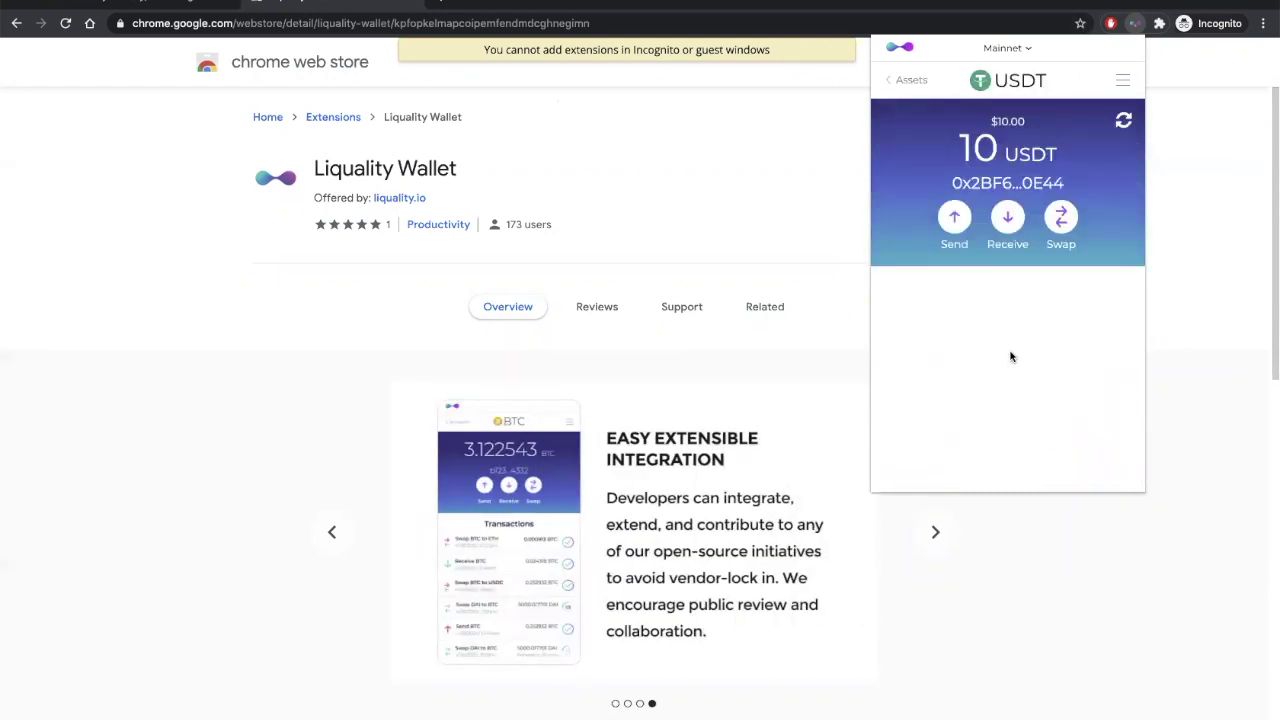
left_click(1061, 222)
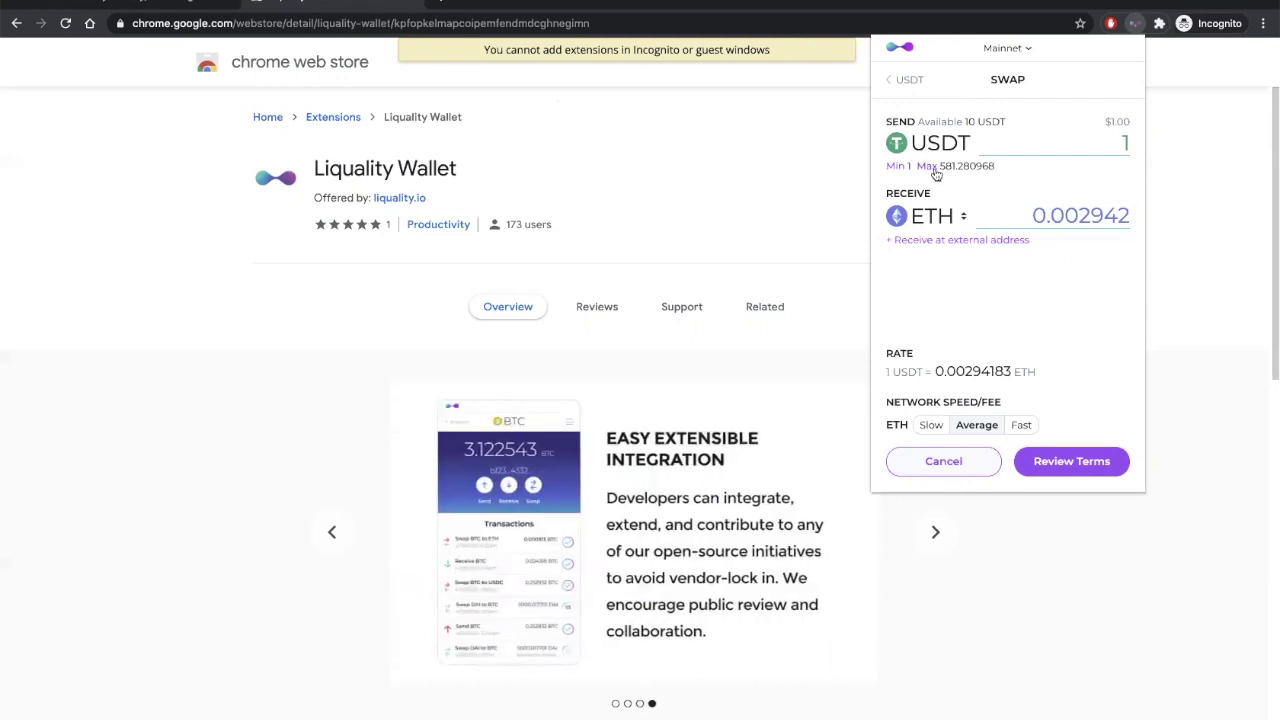
left_click(1128, 144)
type("0")
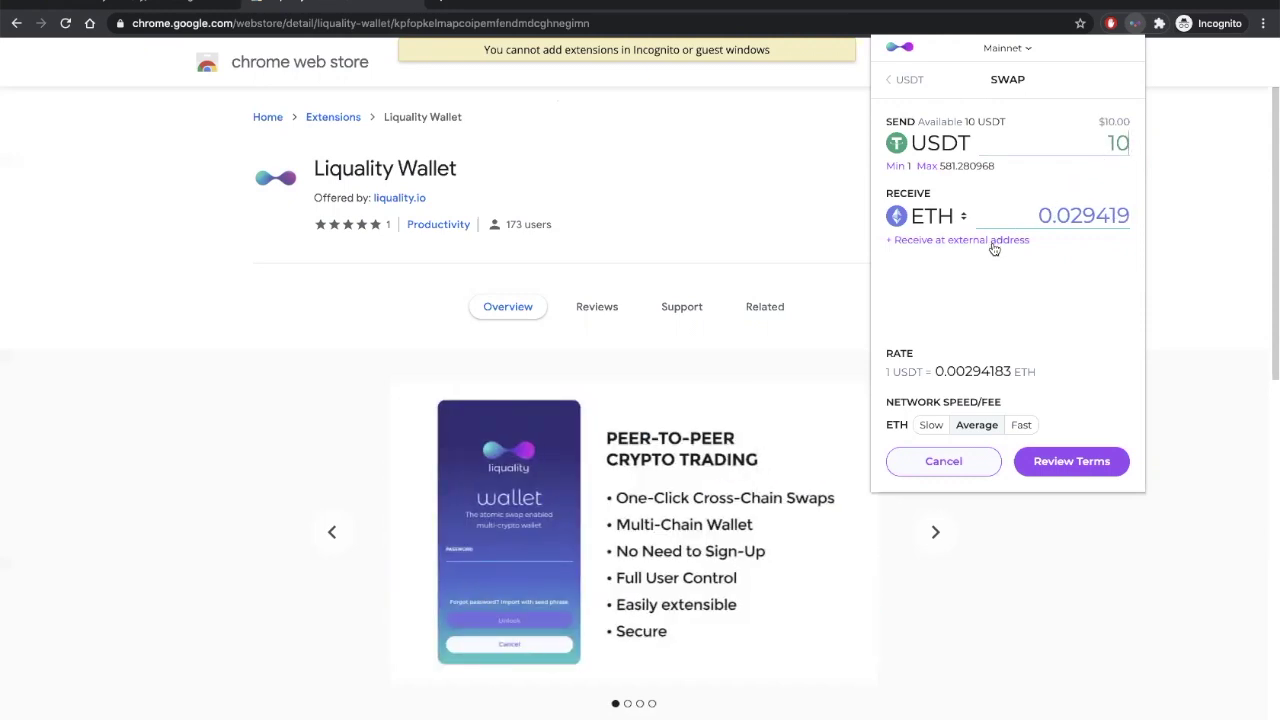
left_click(962, 218)
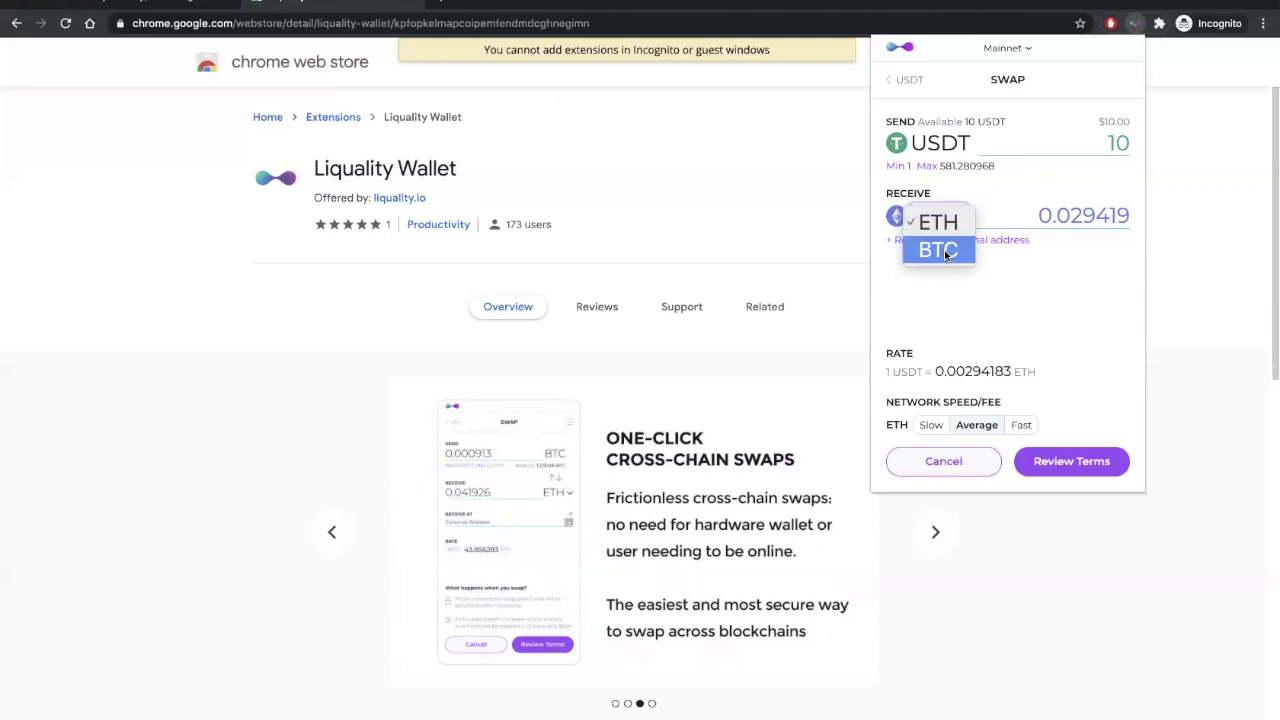
left_click(944, 250)
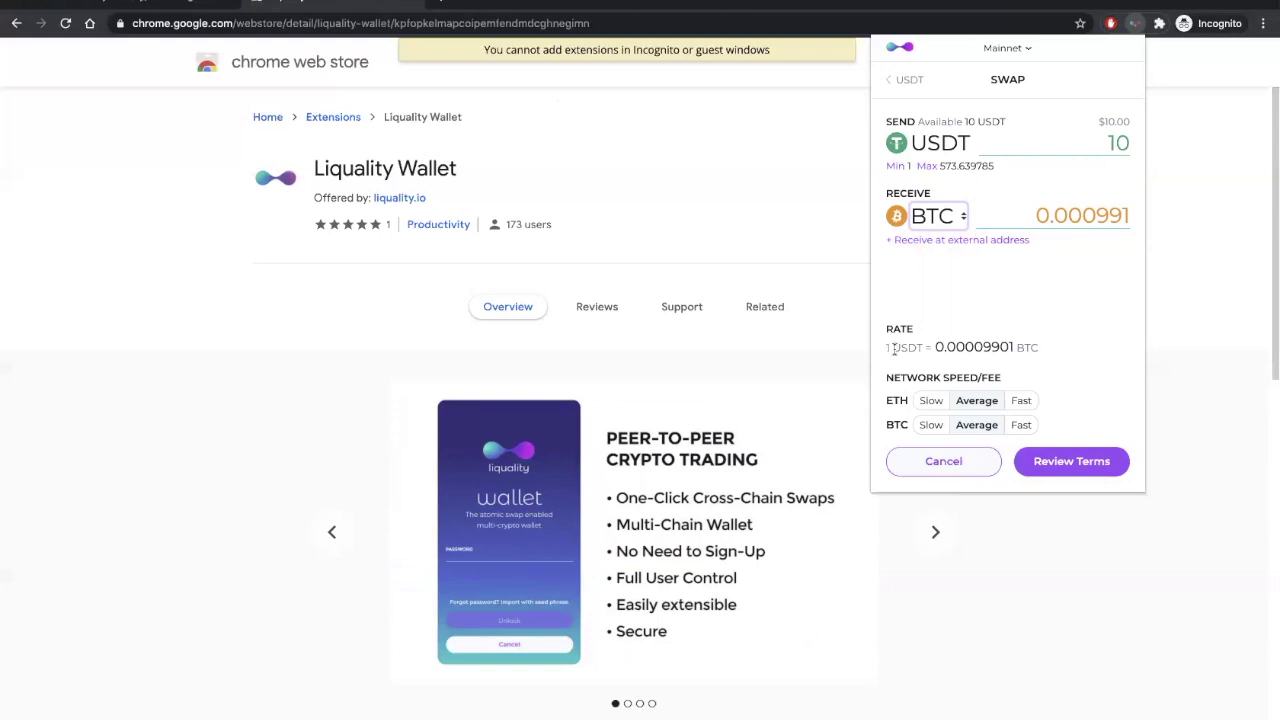
Step: Check the 0.00009901 BTC rate and drop the external address so BTC arrives in-wallet
left_click_drag(938, 348, 1089, 343)
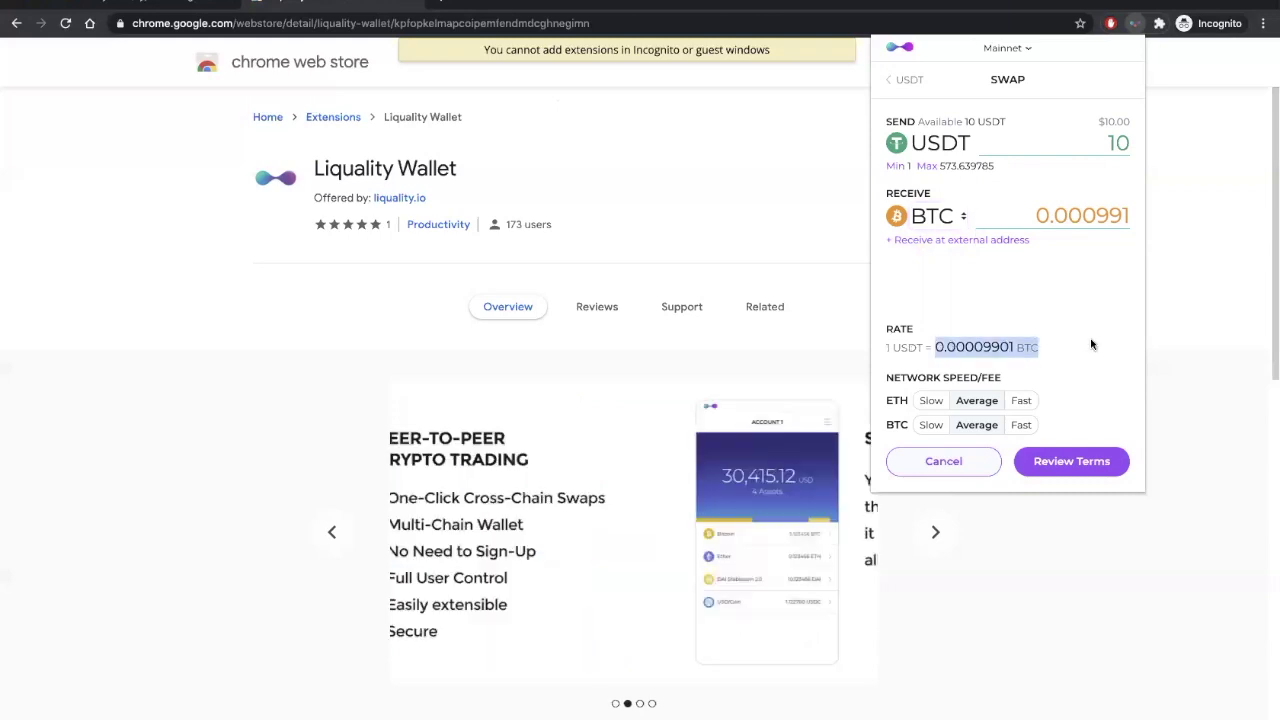
left_click(1088, 345)
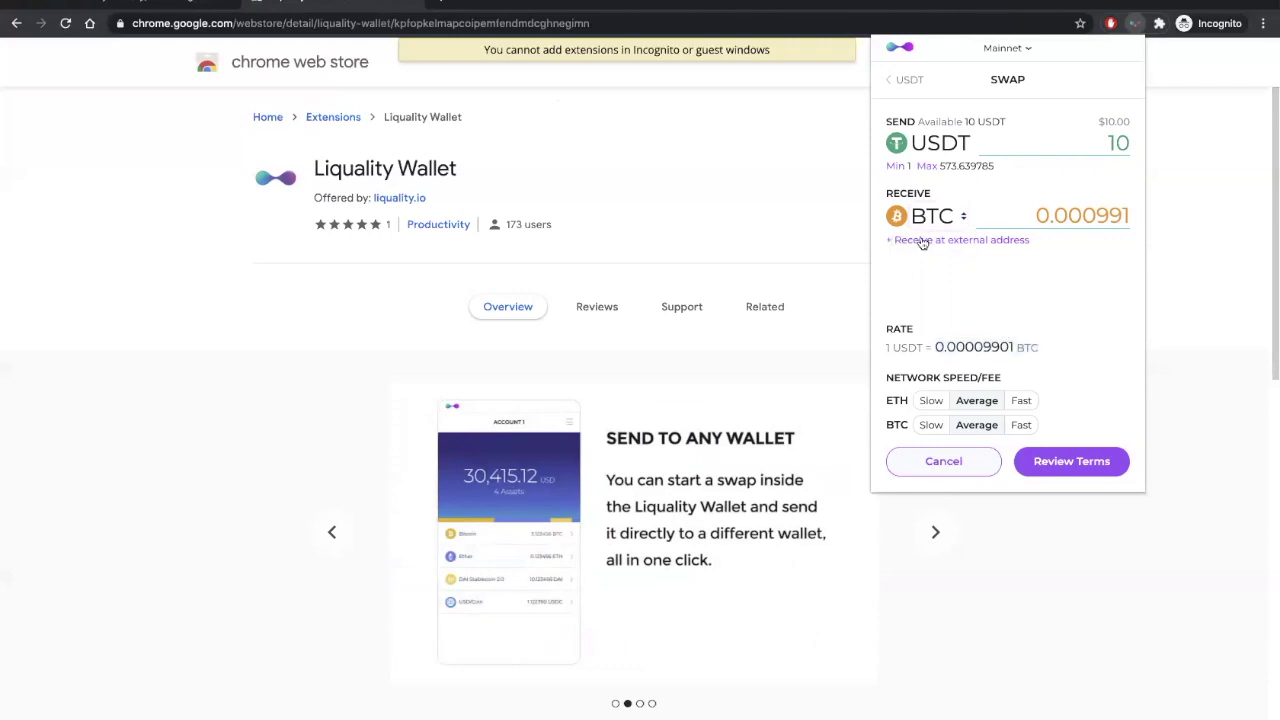
left_click(969, 241)
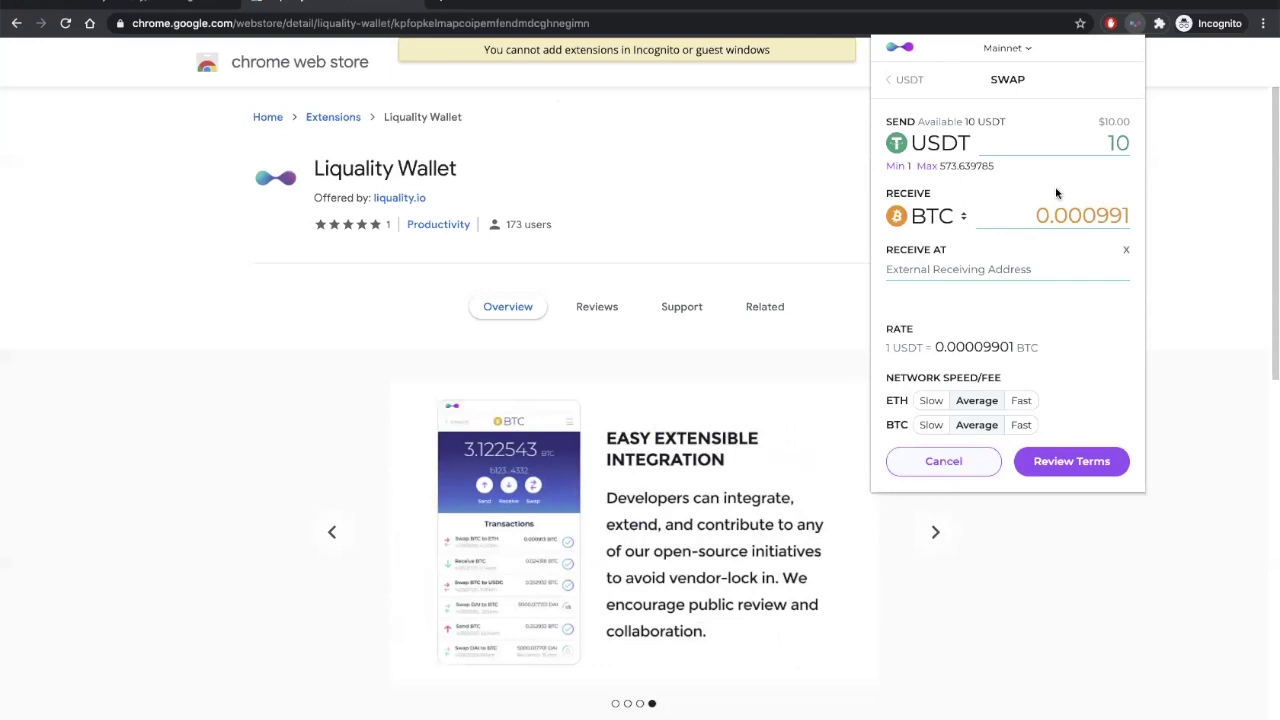
left_click(1125, 251)
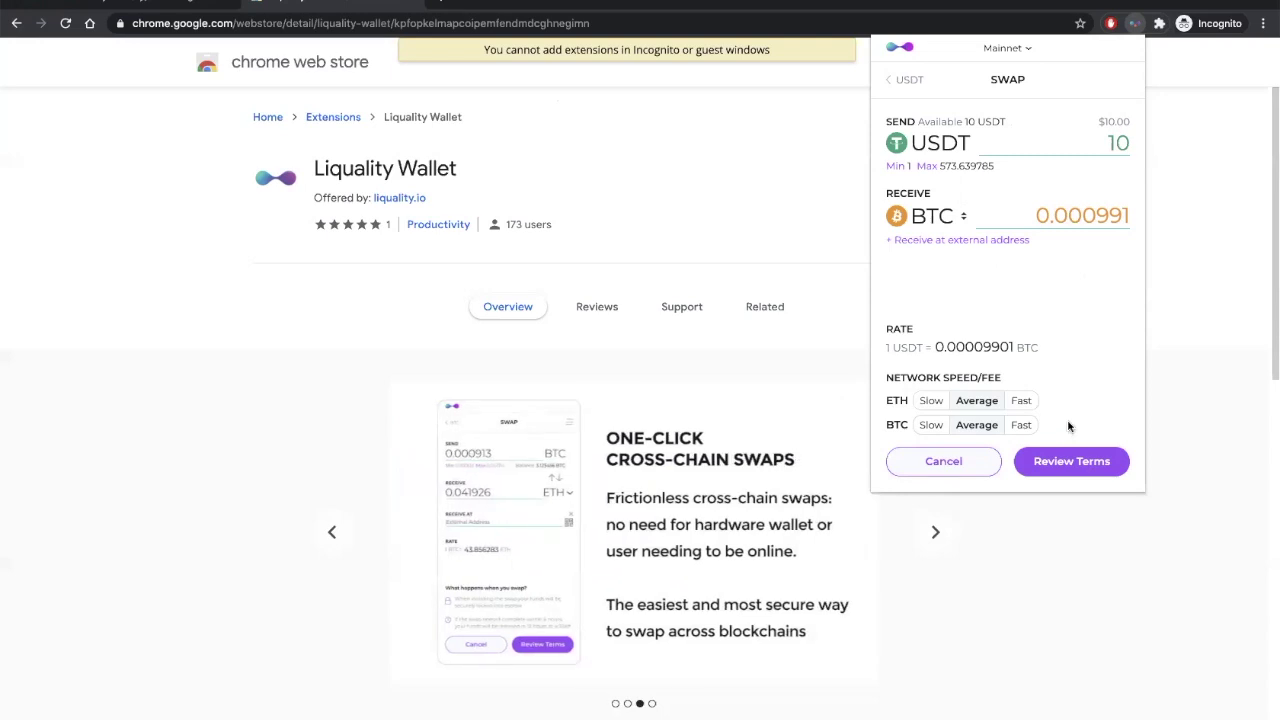
Step: Set the ETH and BTC network fees to Fast and bring up the swap review
mouse_move(920, 425)
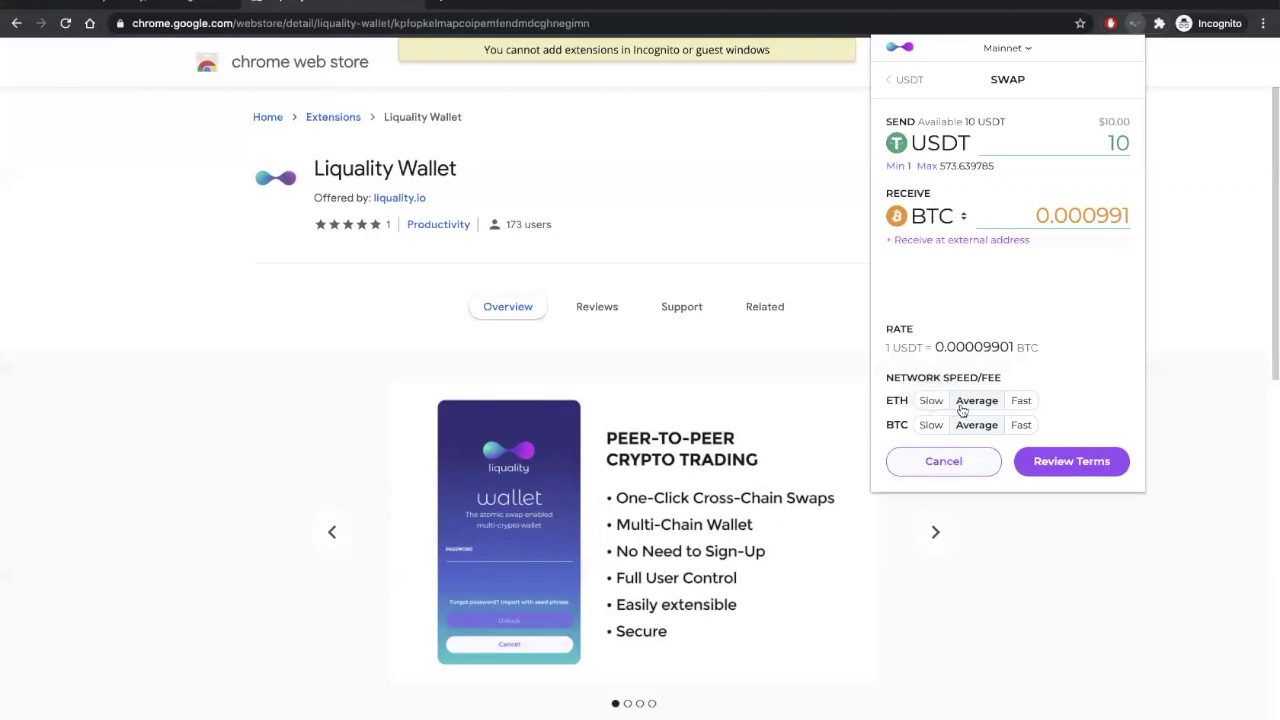
mouse_move(1016, 403)
mouse_move(1022, 430)
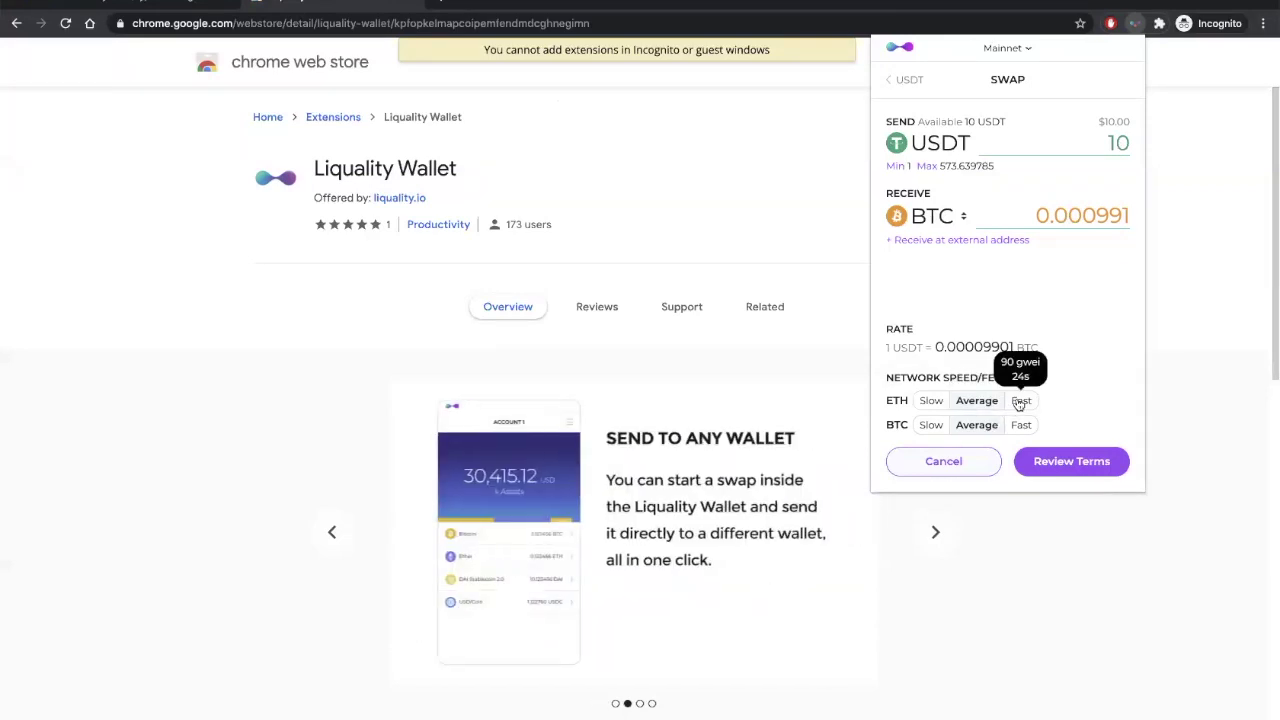
left_click(1020, 401)
left_click(1021, 426)
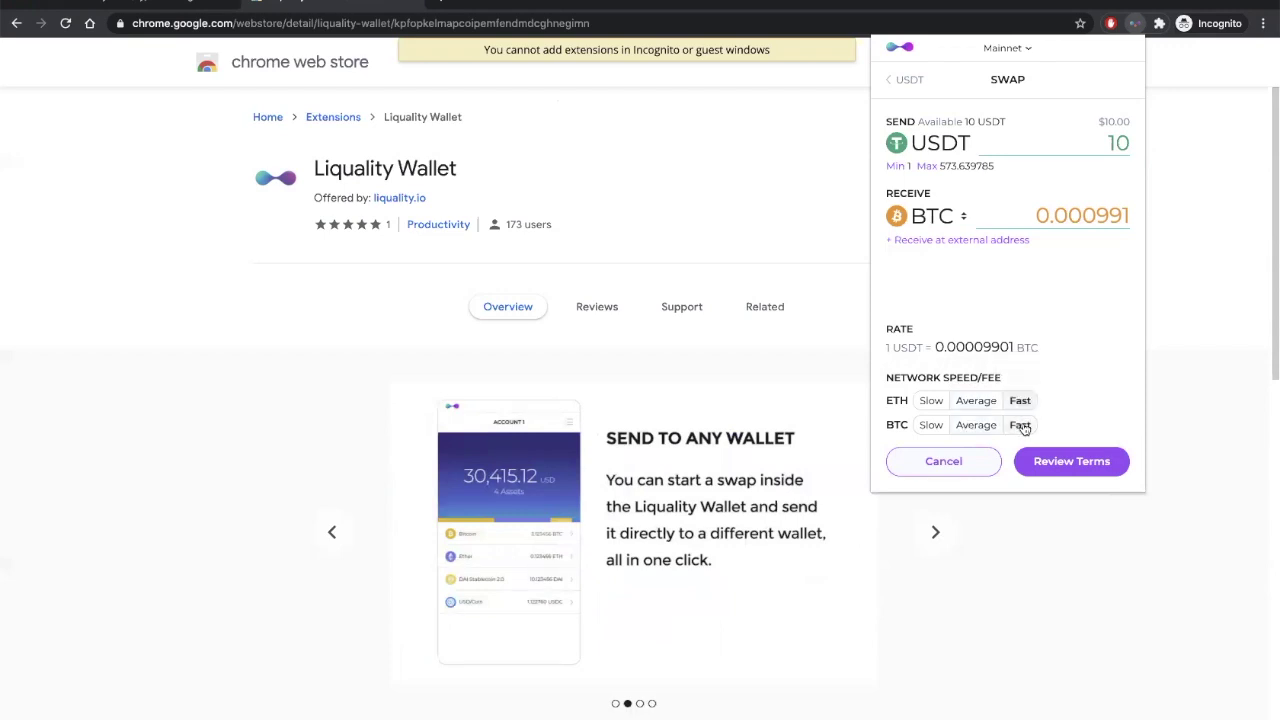
left_click(1060, 461)
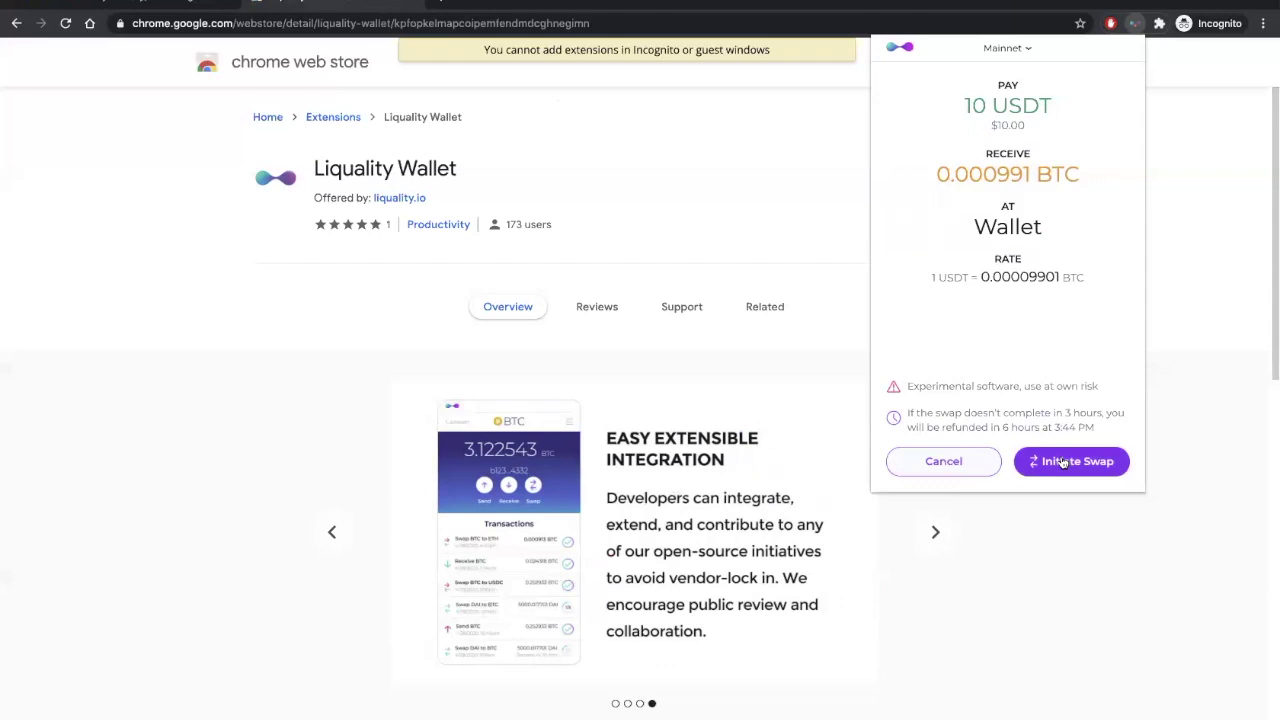
Step: Initiate the 10 USDT to BTC swap
left_click(1063, 462)
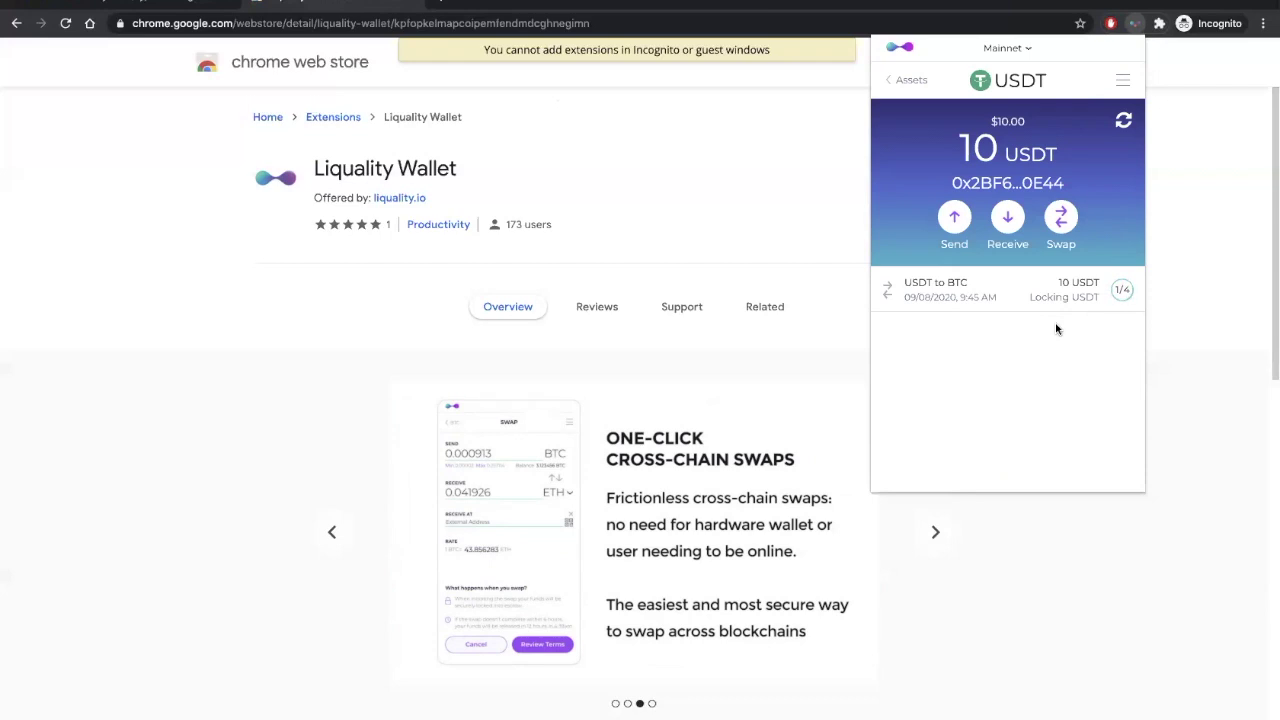
Step: Open the USDT to BTC swap details and scroll through its timeline as USDT gets locked
left_click(1013, 301)
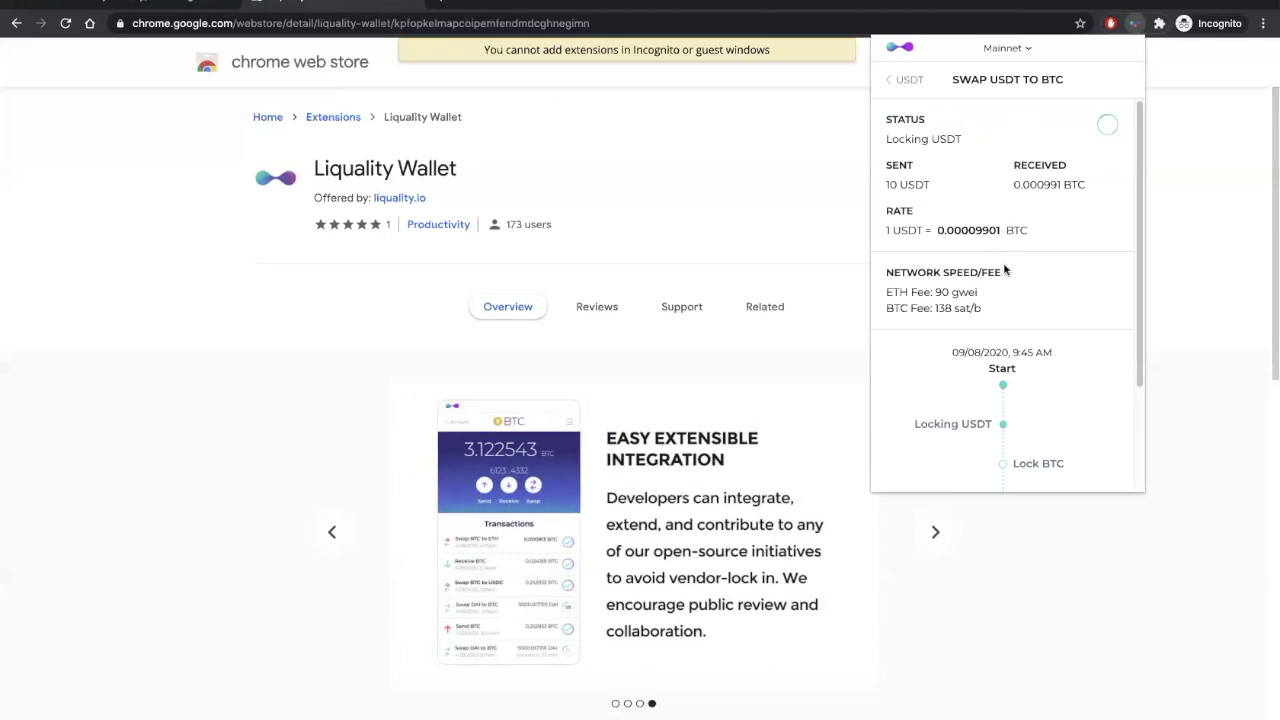
scroll(1010, 324, "down", 1)
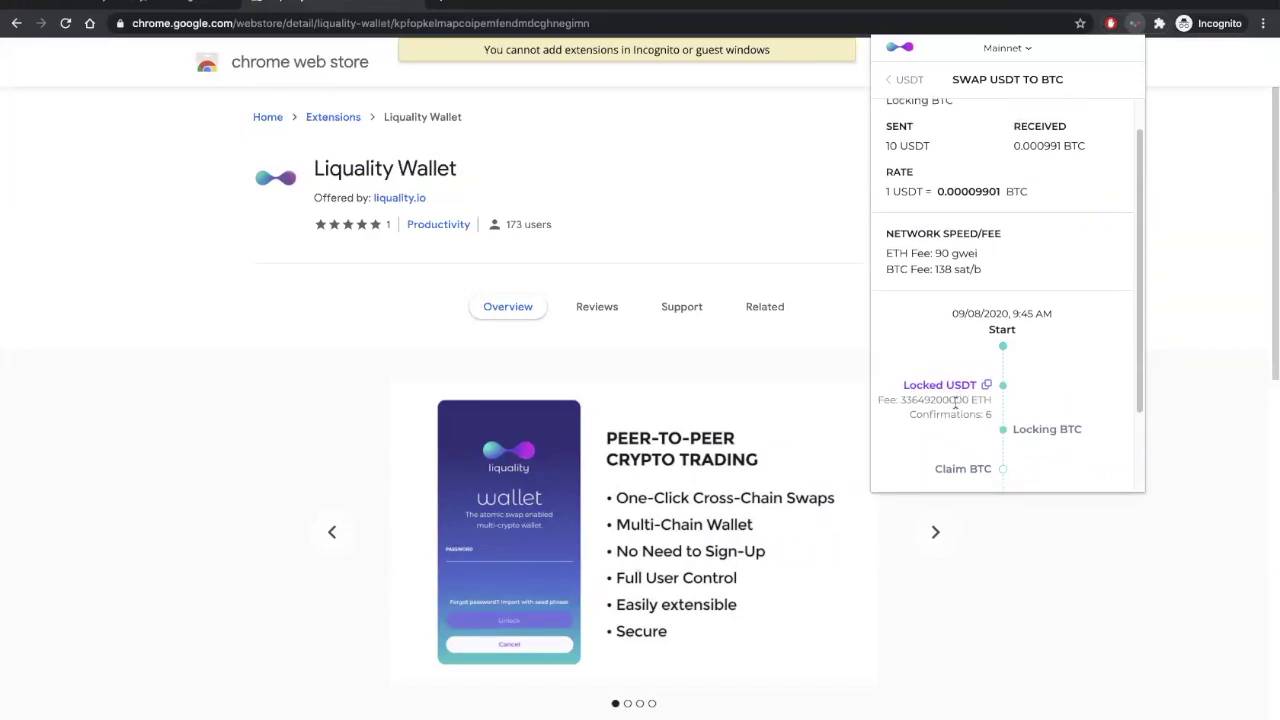
scroll(950, 396, "down", 1)
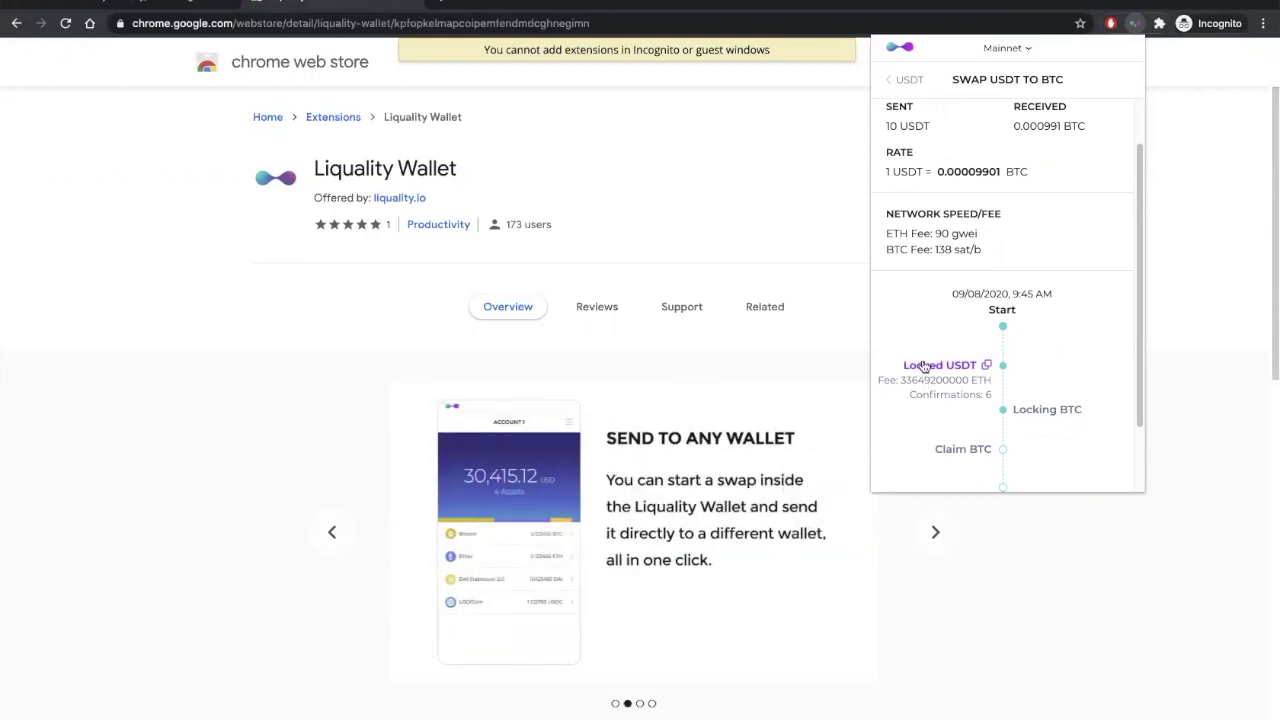
scroll(1000, 365, "down", 2)
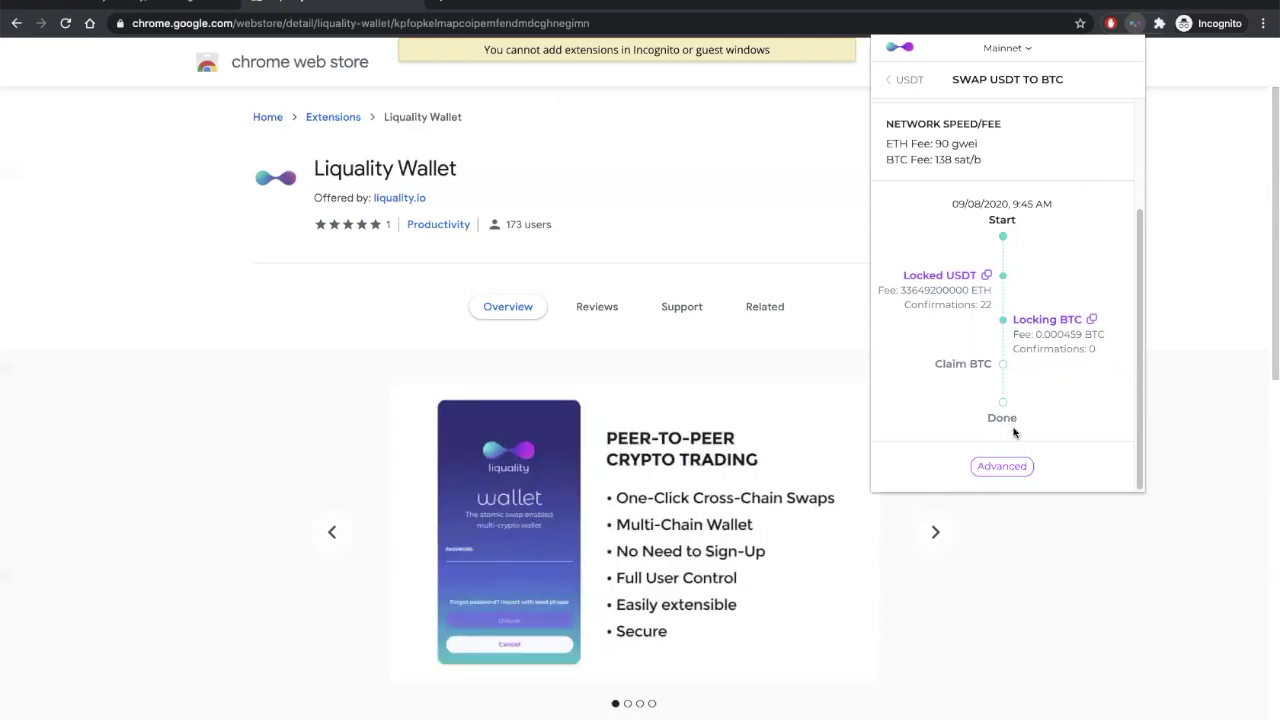
Step: Expand the swap's Advanced details, scroll through secret hash and funding transaction, then return to the timeline
left_click(1003, 467)
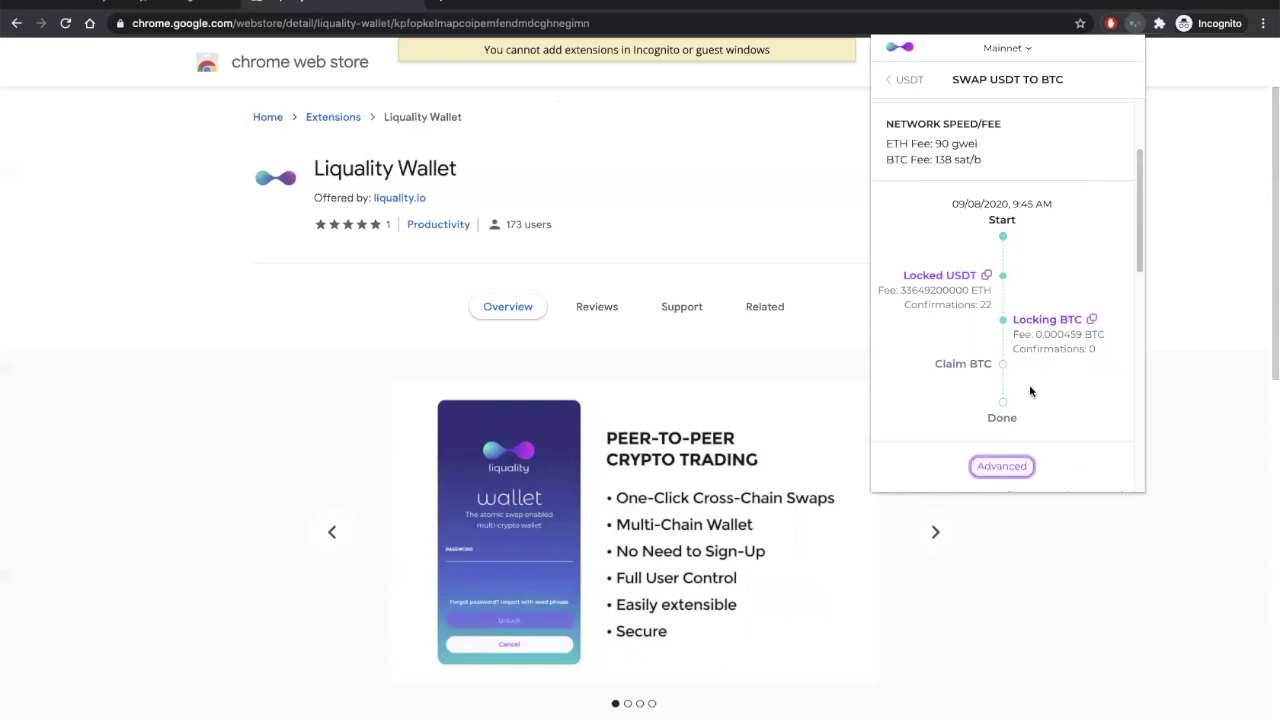
scroll(1040, 385, "down", 4)
scroll(1049, 375, "down", 5)
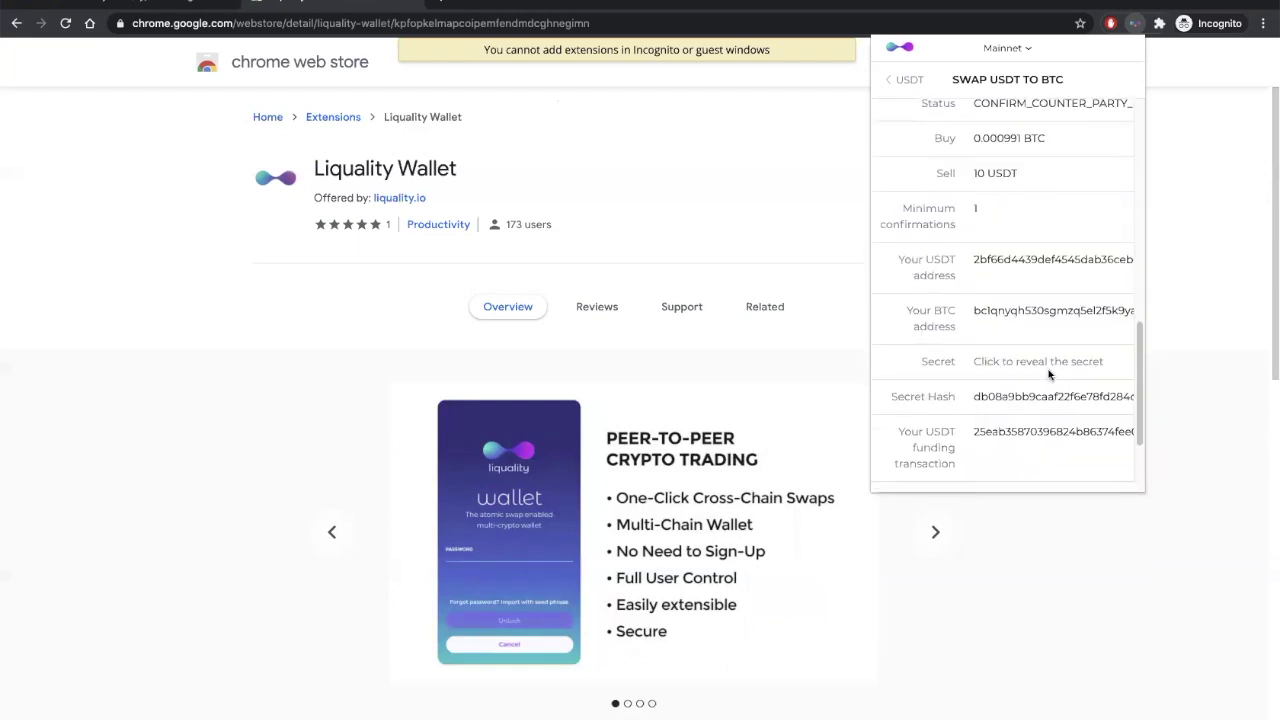
scroll(1048, 368, "up", 8)
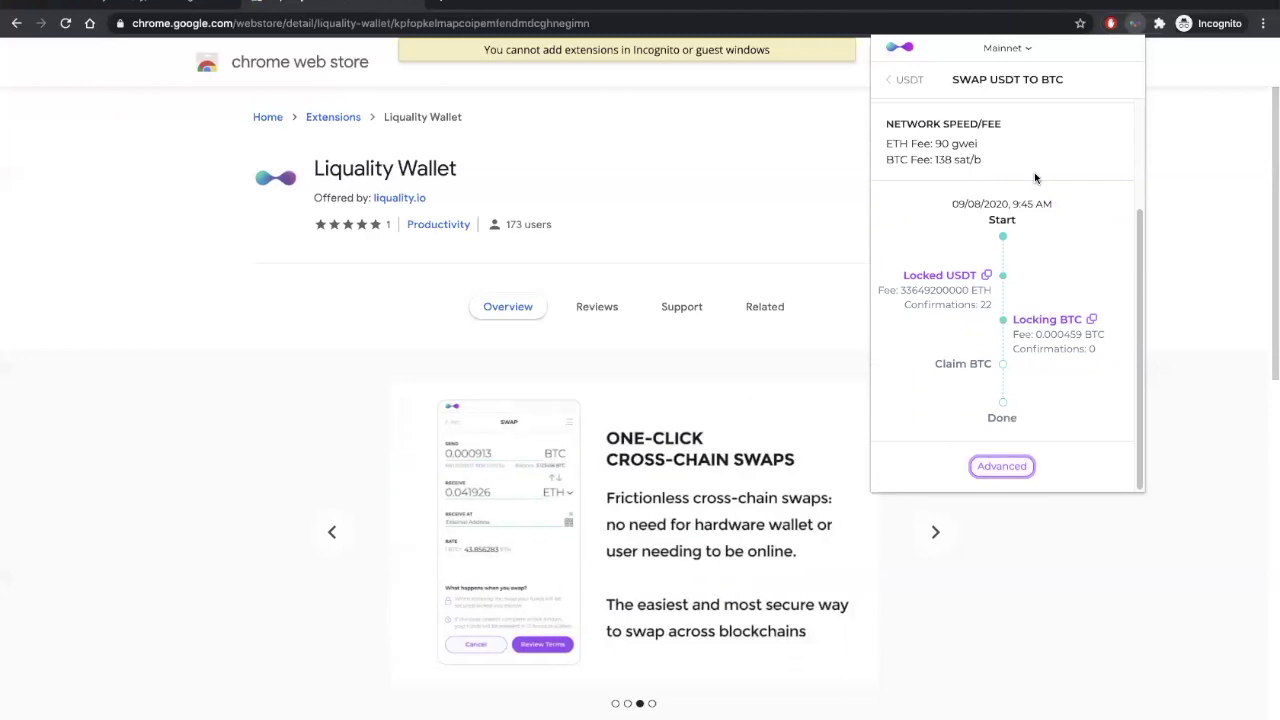
scroll(1034, 174, "up", 5)
scroll(1046, 274, "down", 5)
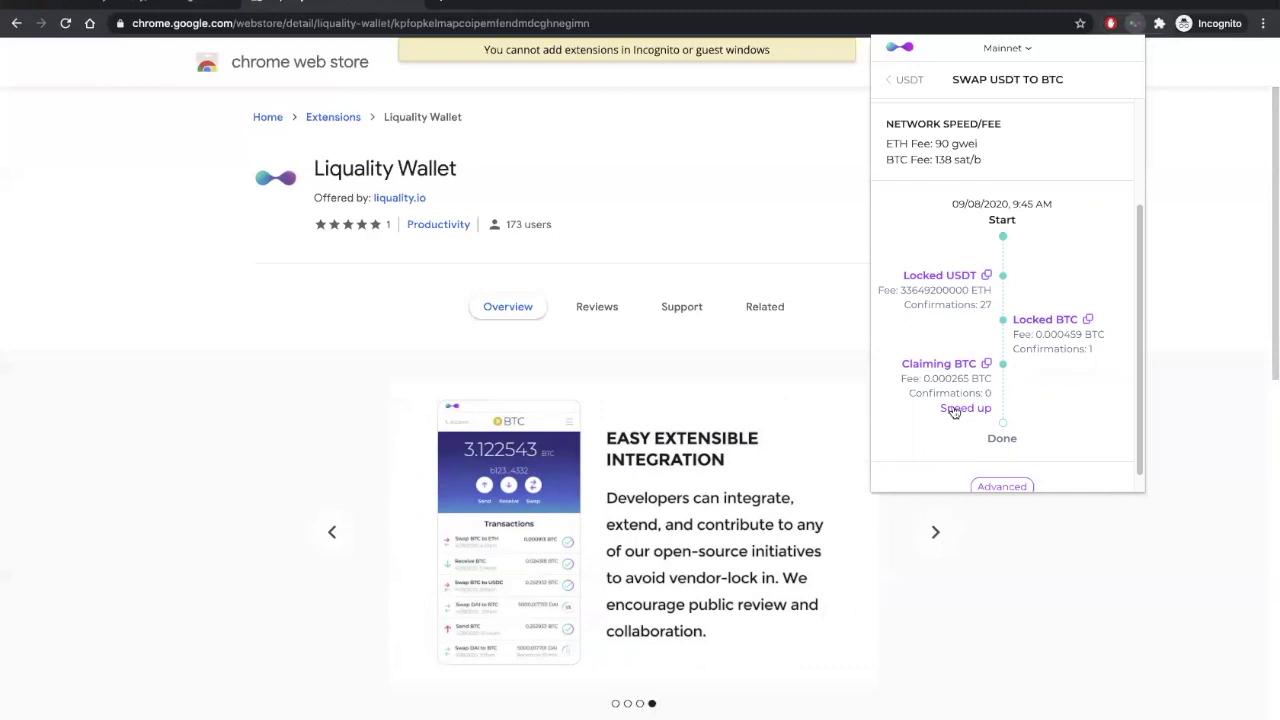
Step: Go back to the USDT page, where the swap shows Completed and 0 USDT remains
left_click(955, 409)
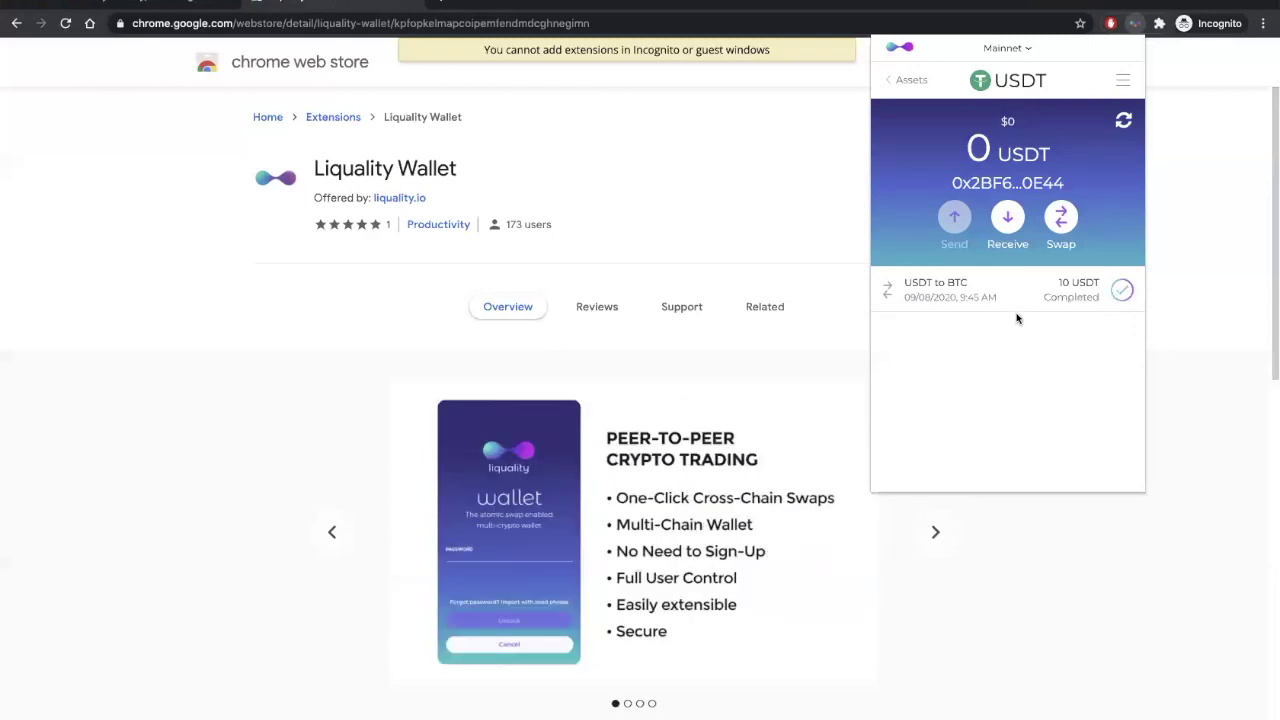
Step: Return to the Account 1 overview, showing 0.000726 BTC and 0.012644 ETH totalling 11.46 USD
left_click(905, 80)
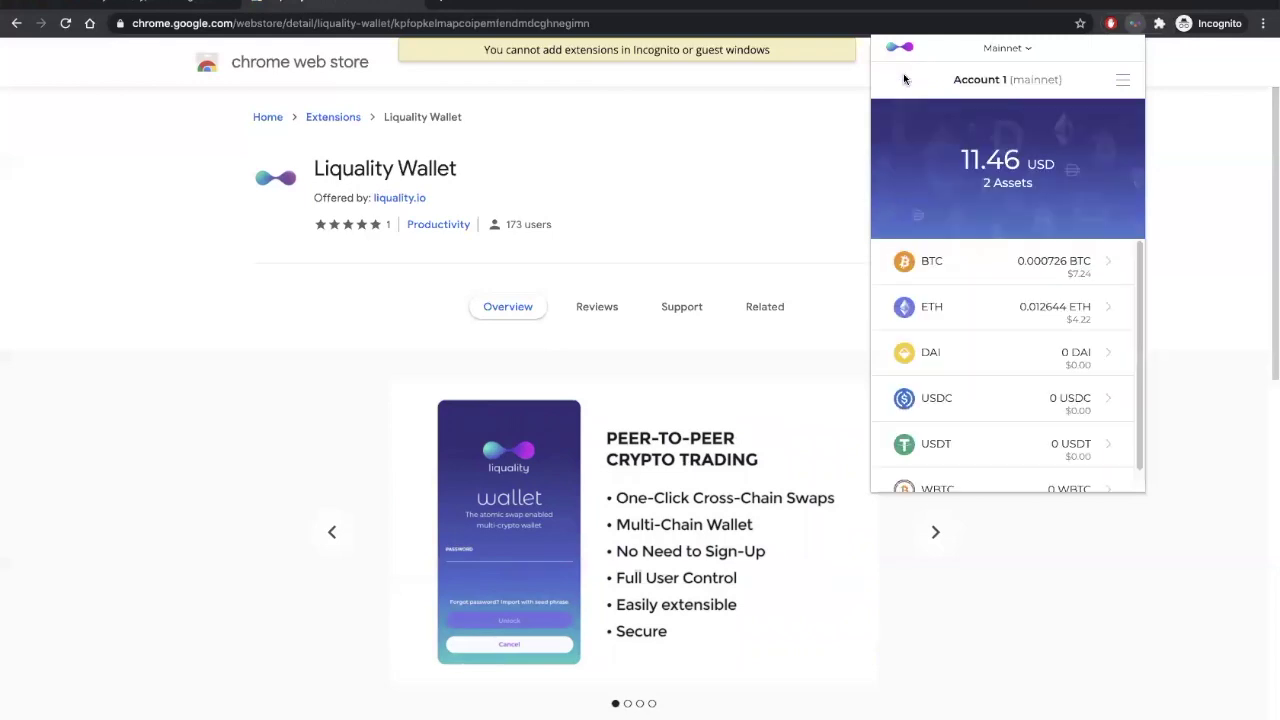